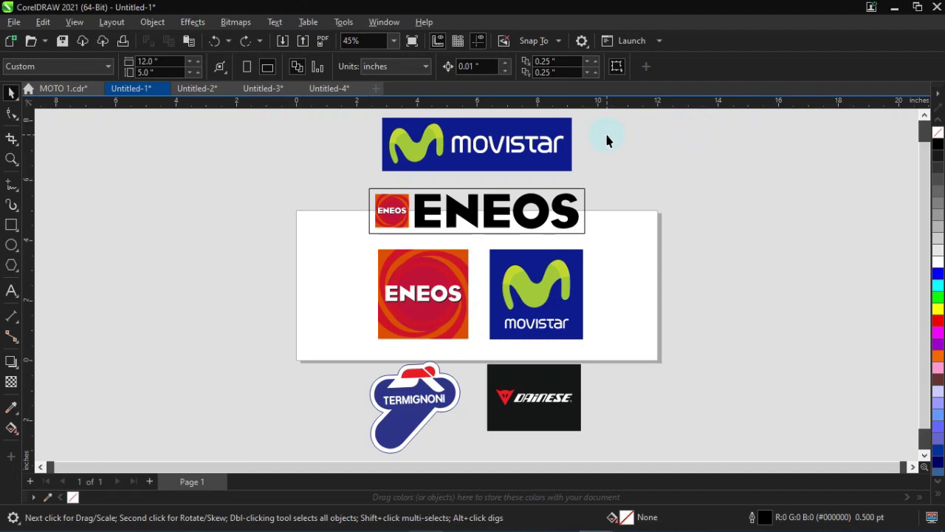
scroll(608, 141, "up", 2)
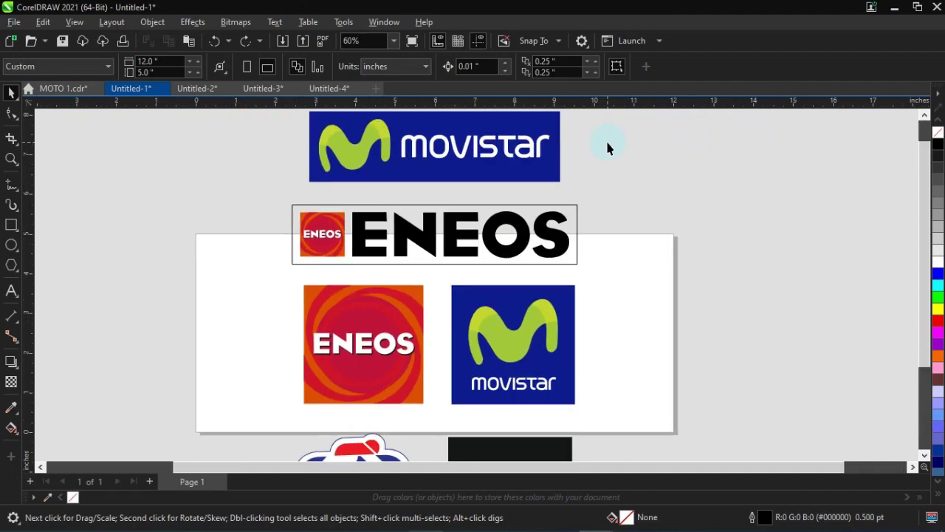
scroll(320, 210, "up", 1)
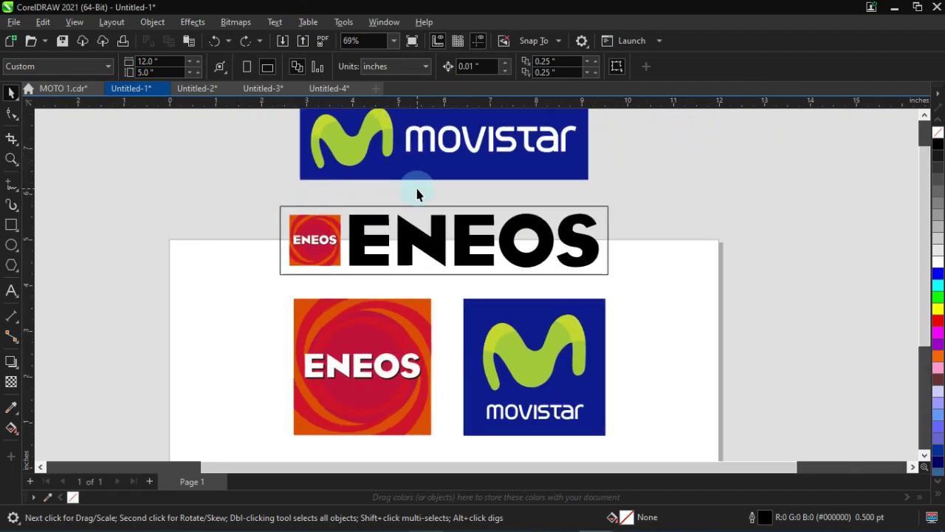
scroll(417, 194, "up", 1)
left_click_drag(922, 186, 928, 172)
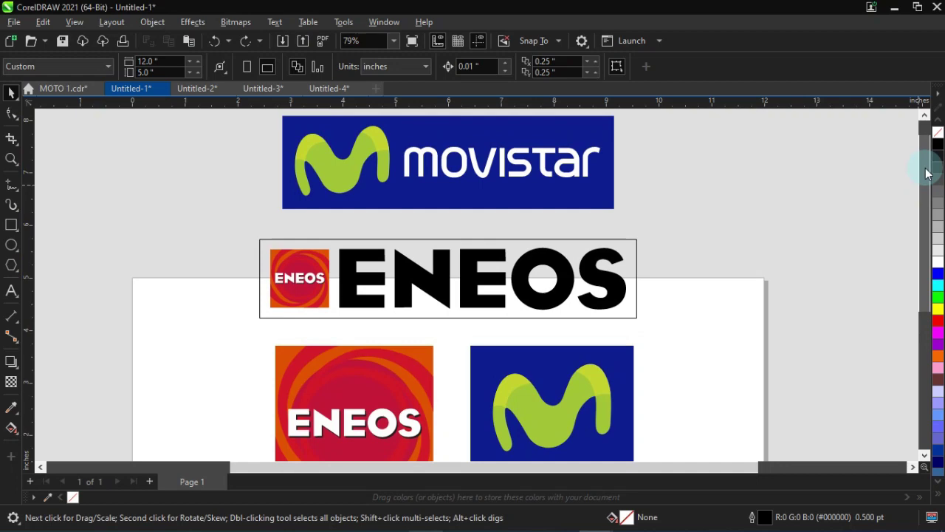
left_click_drag(927, 172, 940, 310)
key("F4")
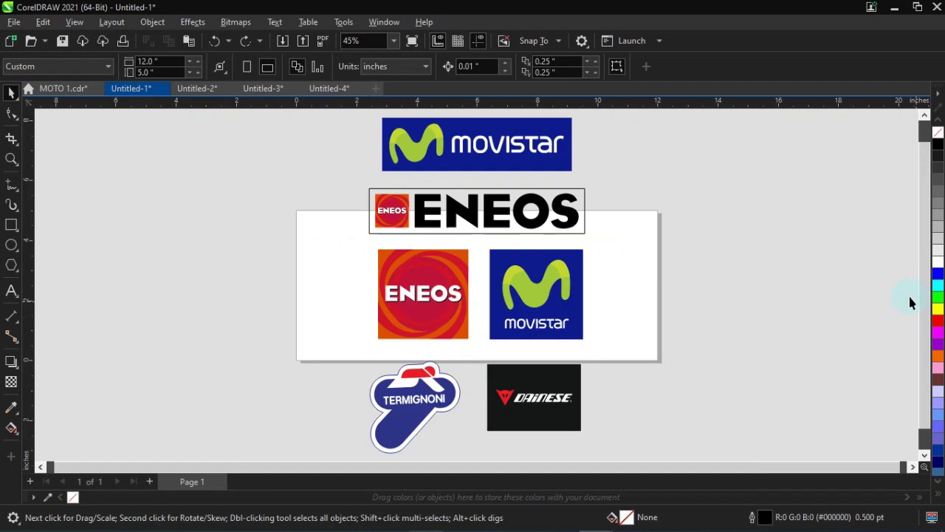
Ungroup the six-logo group, and ungroup the wide ENEOS banner into its frame and logo.
left_click(517, 226)
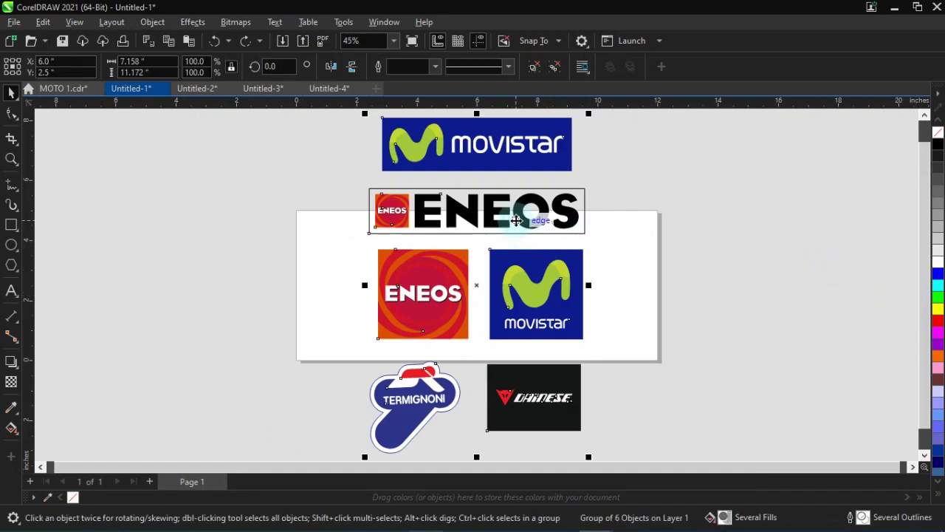
left_click(531, 67)
left_click(621, 175)
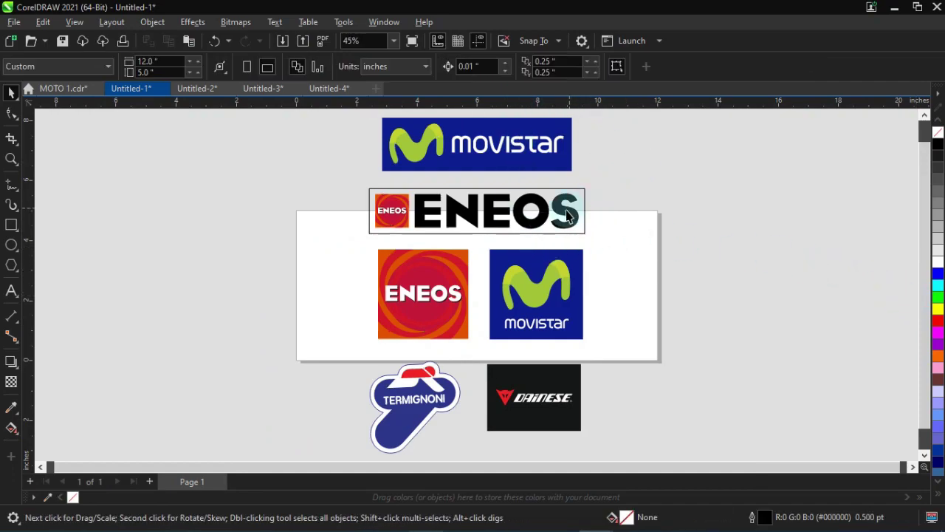
left_click(572, 211)
left_click(534, 67)
left_click(679, 165)
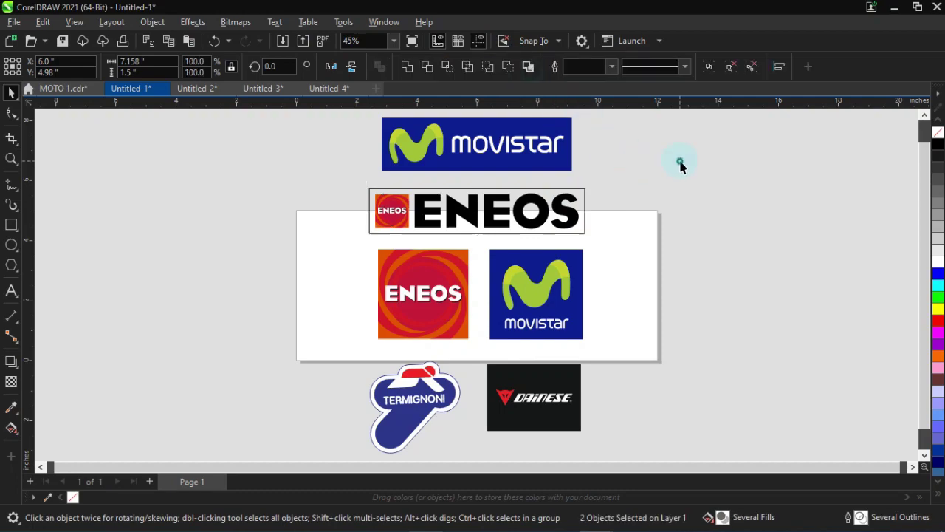
Try moving the ENEOS banner's frame rectangle aside and filling it with cyan, undoing each change.
left_click_drag(571, 203, 702, 189)
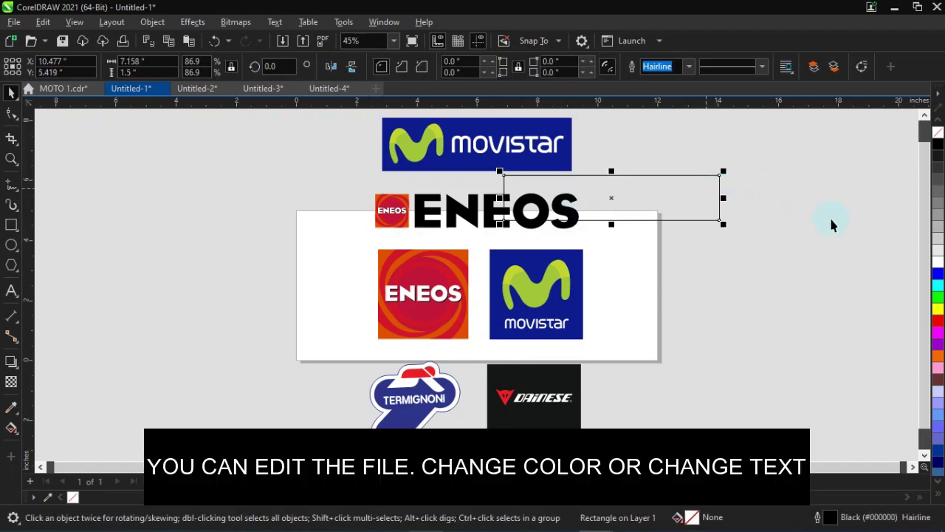
key("ctrl+z")
left_click(938, 286)
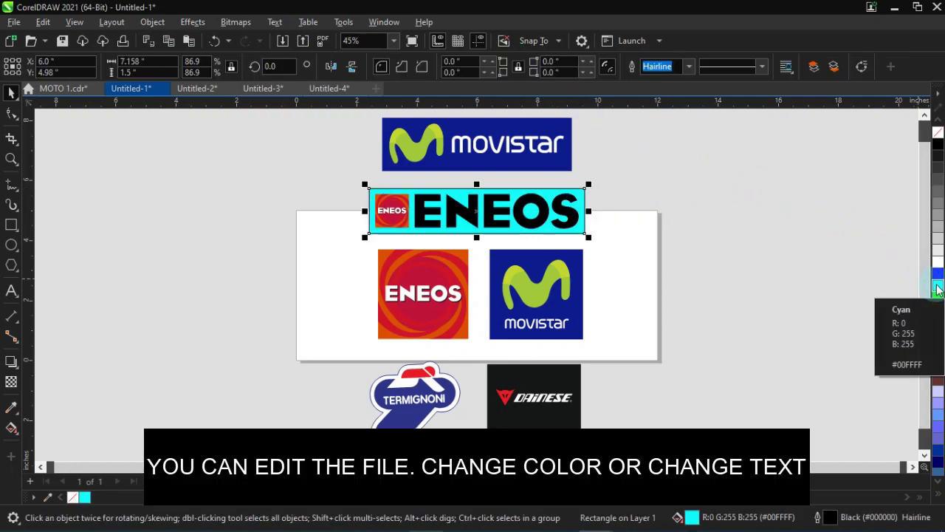
key("ctrl+z")
left_click(780, 274)
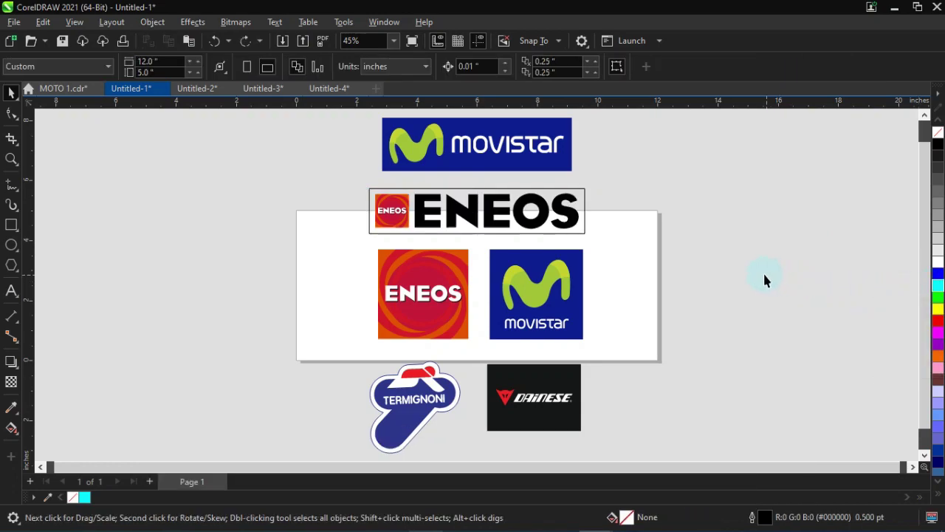
Try filling the Dainese logo's background with cyan and its lettering with black inside the group, and undo both fills.
left_click(569, 381)
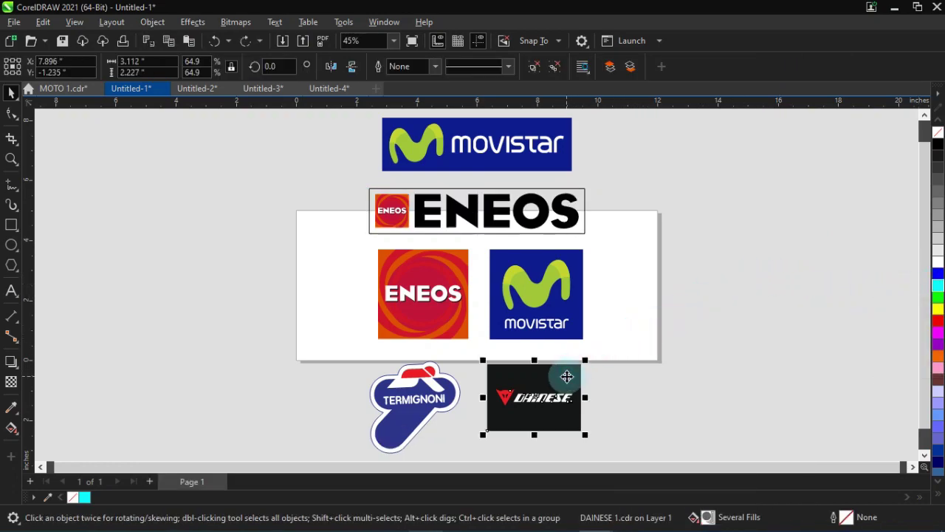
left_click(742, 369)
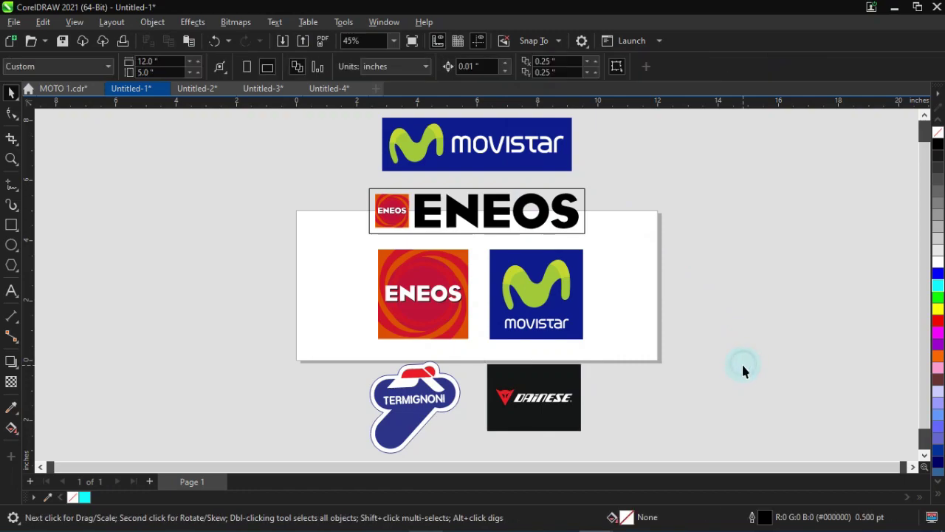
left_click(559, 377, "ctrl")
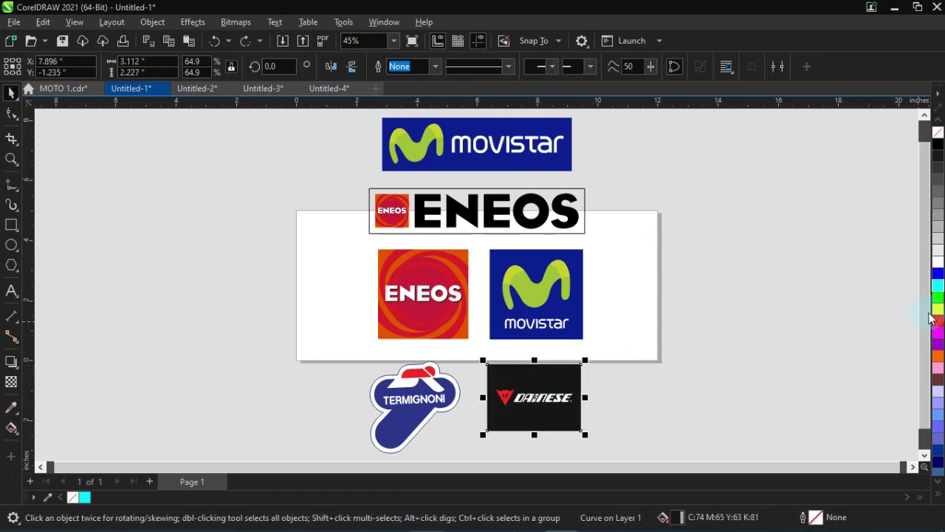
left_click(938, 285)
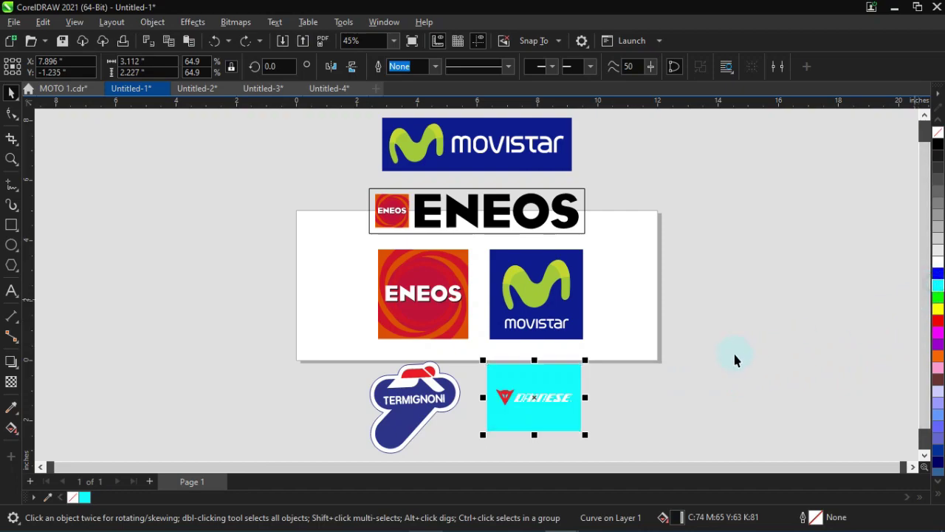
left_click(508, 415)
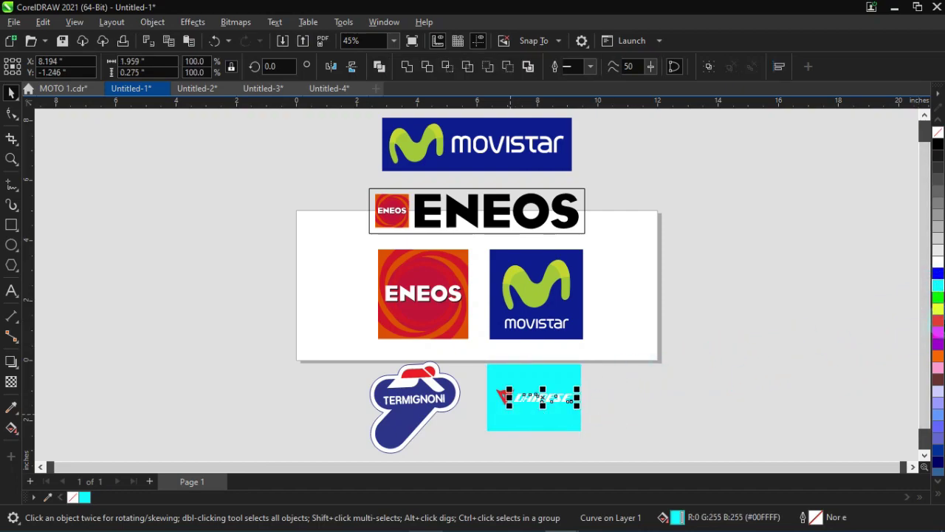
left_click(939, 146)
key("ctrl+z")
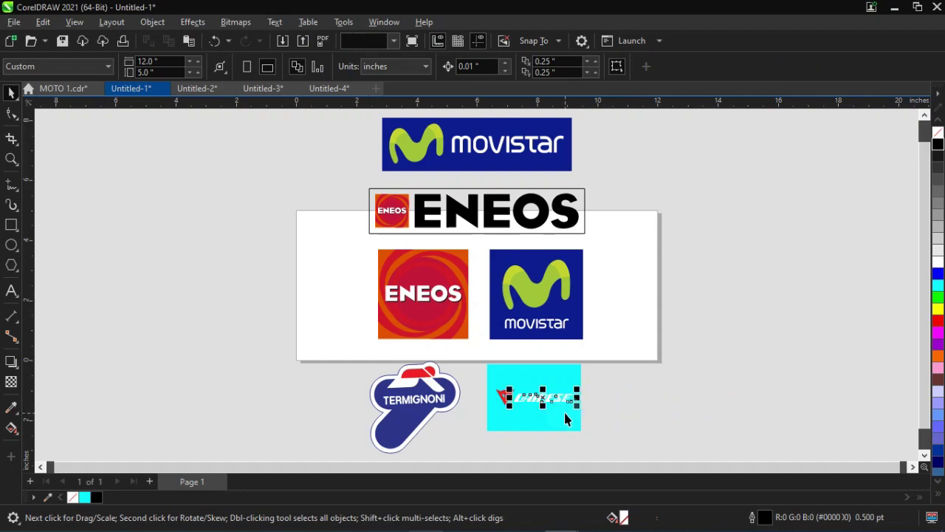
key("ctrl+z")
left_click(427, 441)
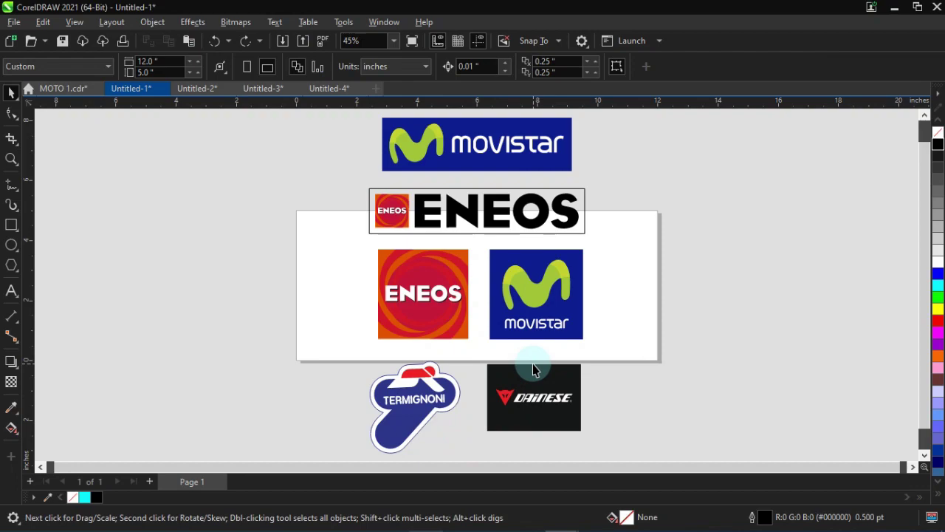
Switch to the Untitled-2 document and select all its logos, clearing the selection at the end.
left_click(197, 89)
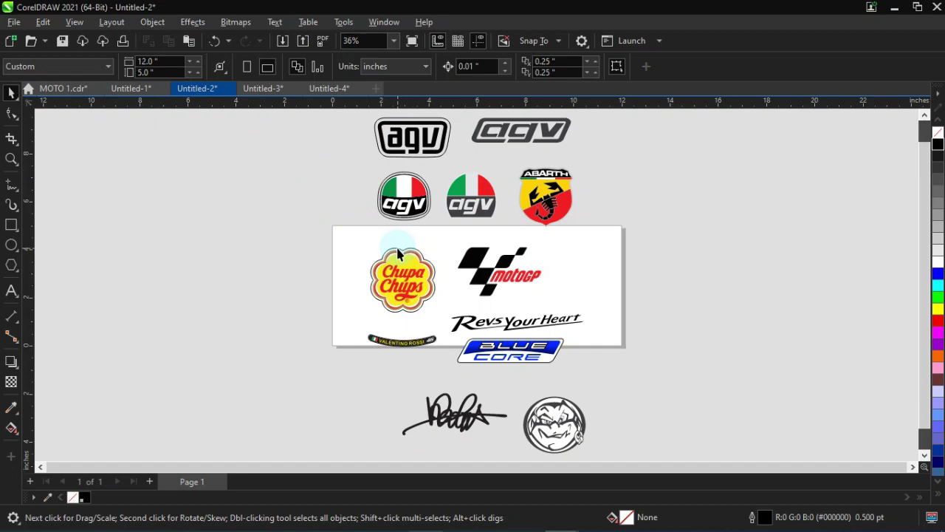
scroll(393, 131, "up", 5)
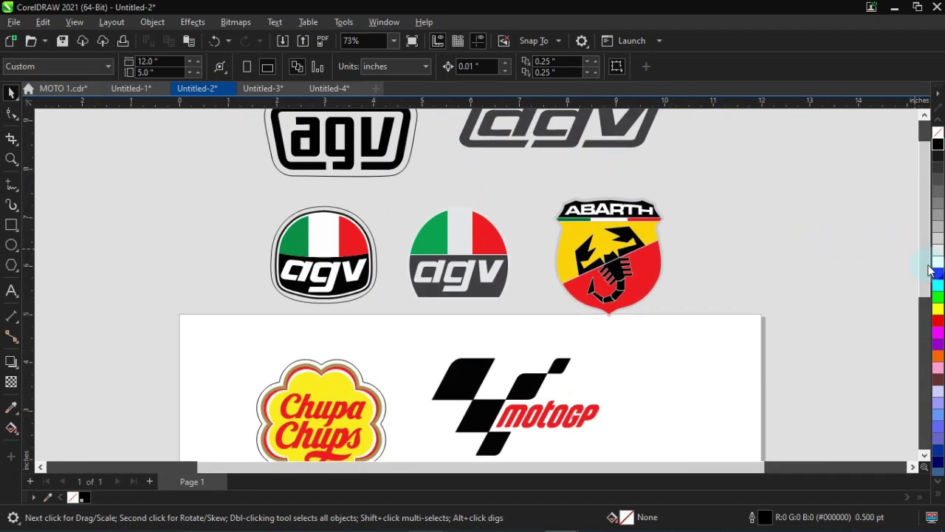
scroll(674, 199, "up", 2)
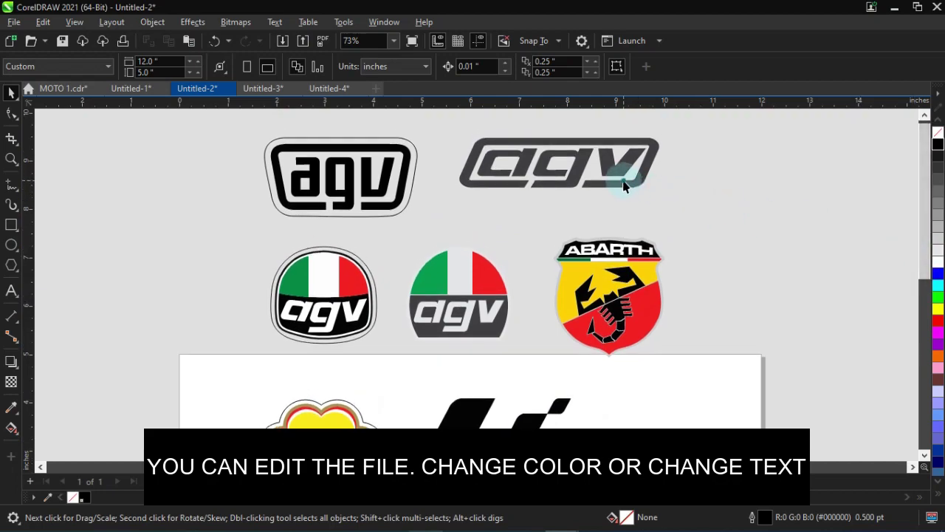
key("ctrl+a")
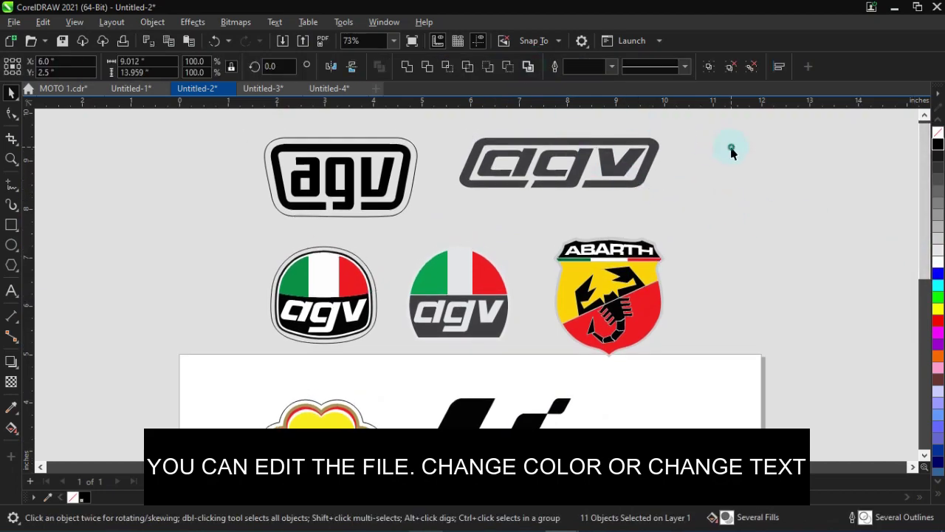
left_click(727, 151)
Shift the slanted grey agv logo slightly down and try green, cyan and blue fills on it, settling on red.
left_click(653, 157)
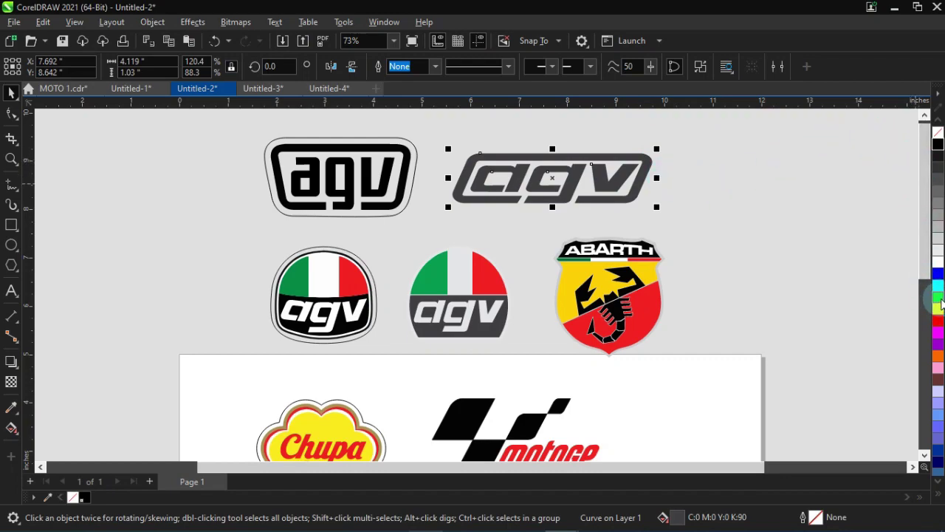
left_click(938, 298)
left_click(938, 285)
left_click(938, 275)
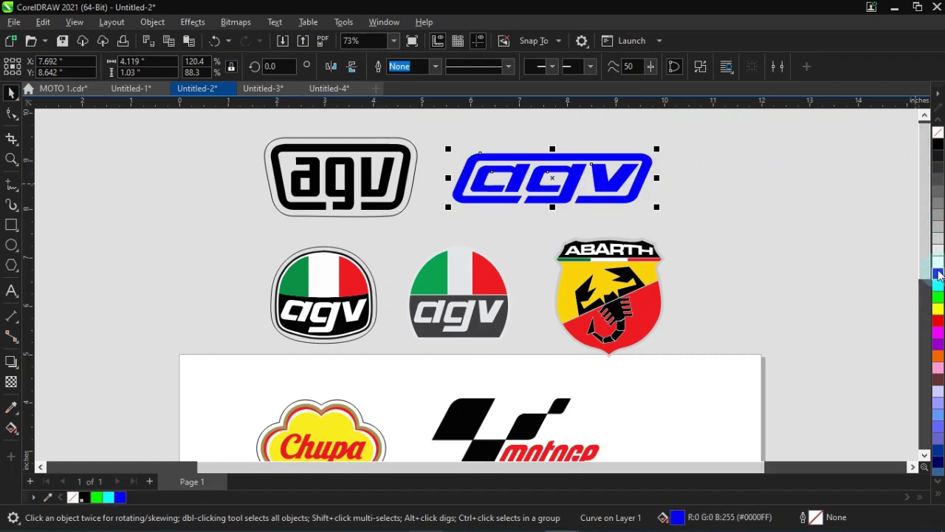
left_click(938, 322)
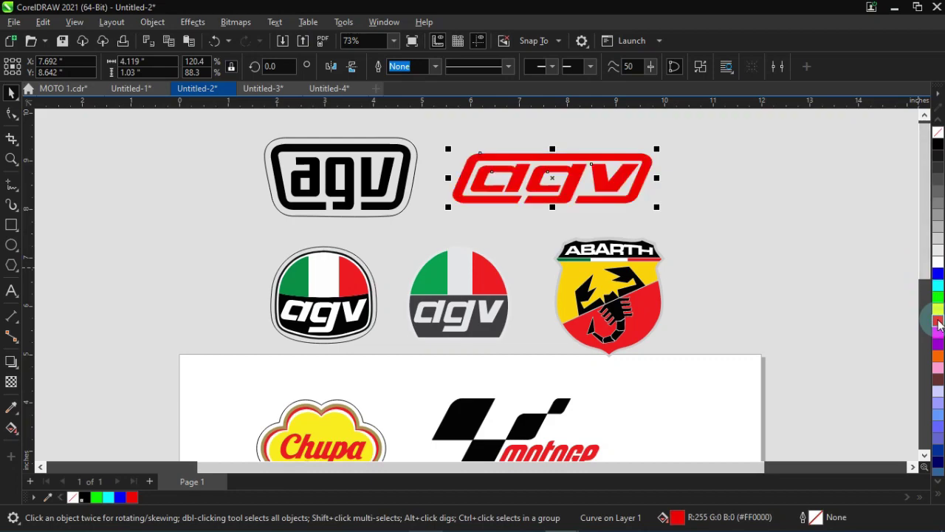
left_click(859, 293)
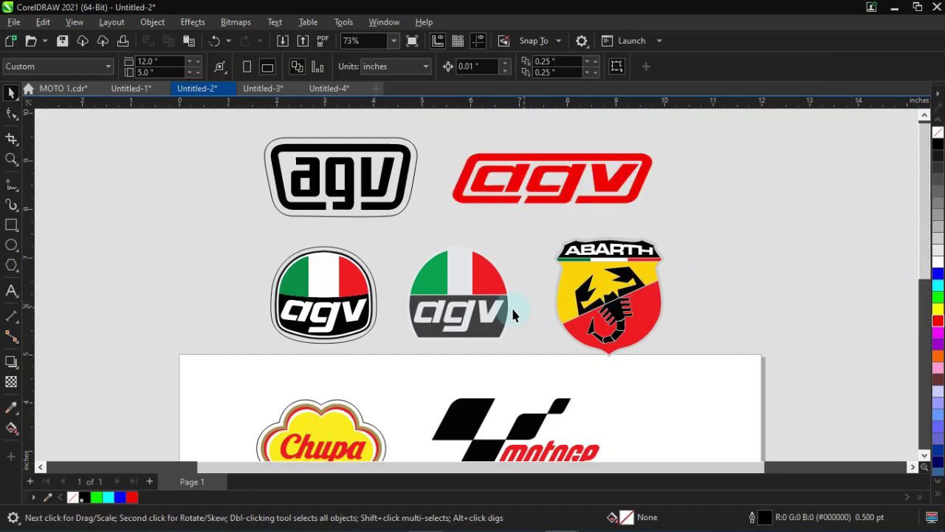
Ungroup the round agv logo with the grey base and fill that base with black.
left_click(484, 325)
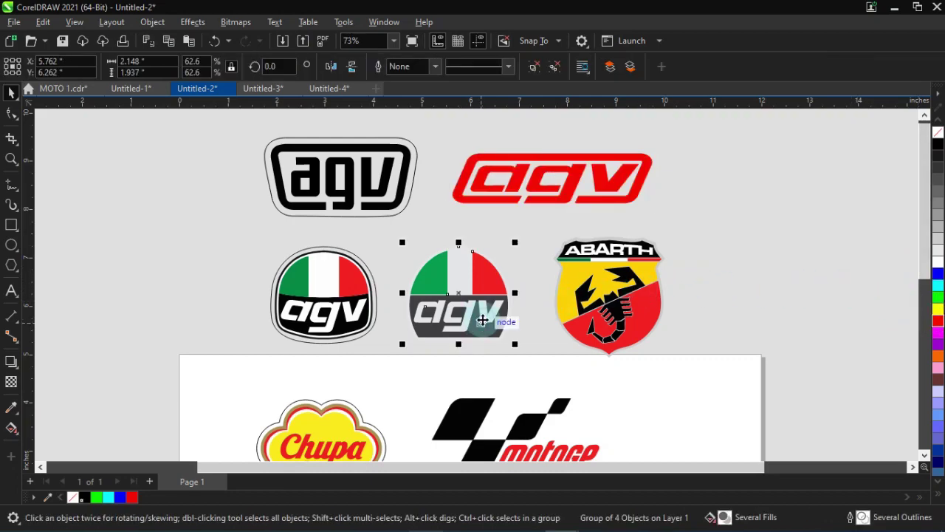
left_click(532, 69)
left_click(523, 215)
left_click(502, 311)
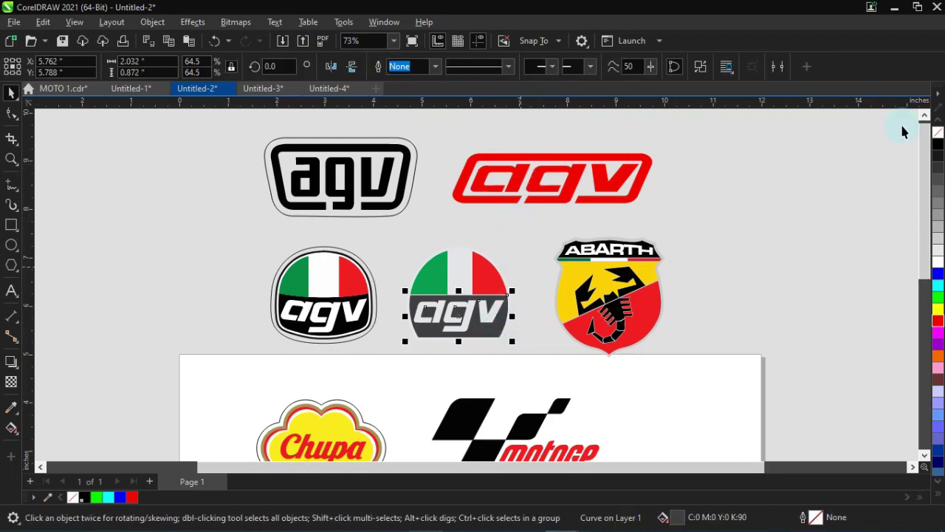
left_click(935, 147)
left_click(785, 226)
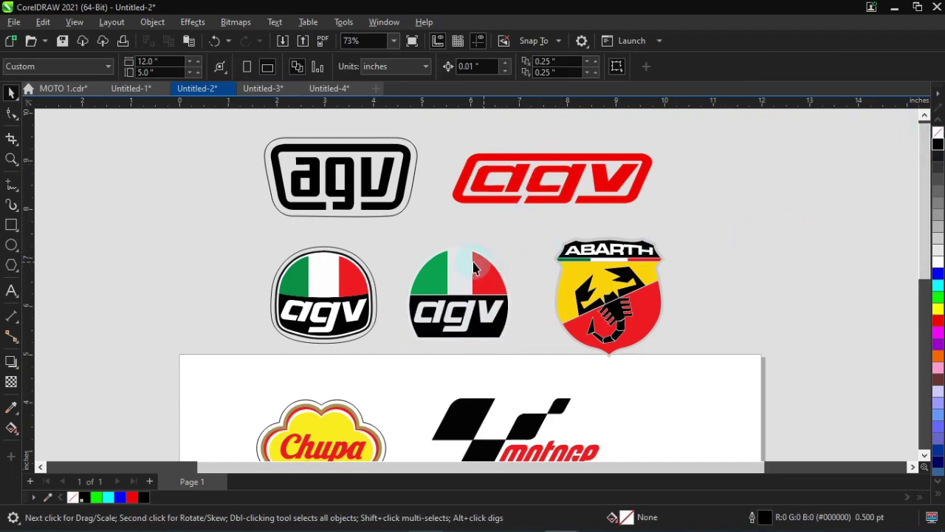
Fill the round agv logo's green segment with bright green and its red segment with pure red.
left_click(443, 275)
left_click(938, 297)
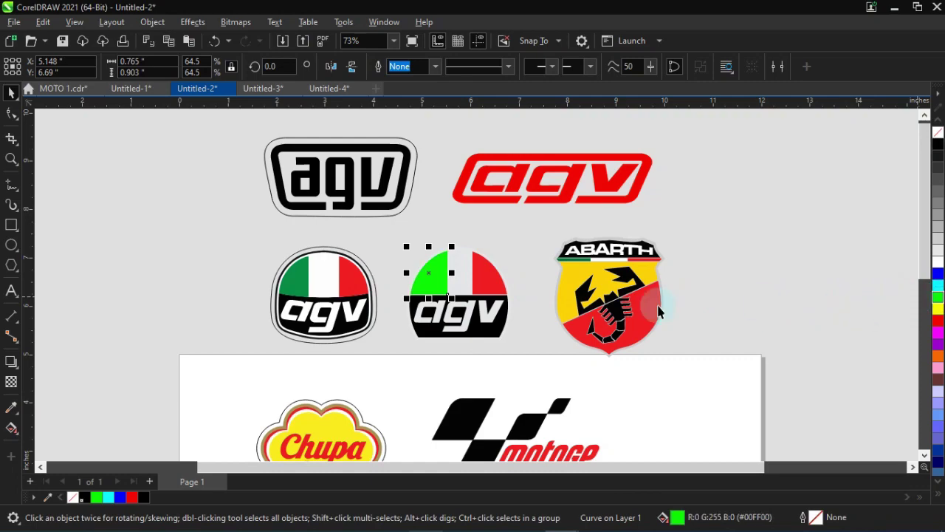
left_click(644, 291)
left_click(938, 320)
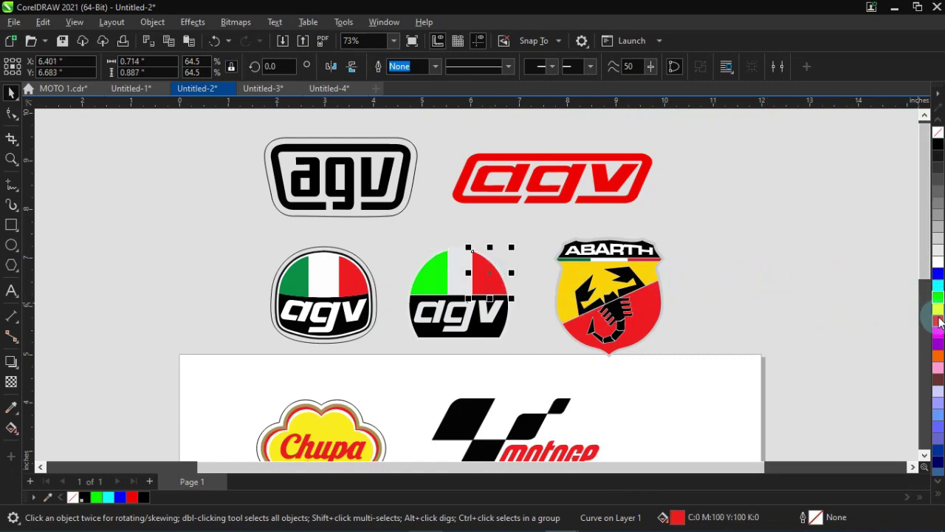
left_click(938, 309)
left_click(938, 321)
left_click(797, 311)
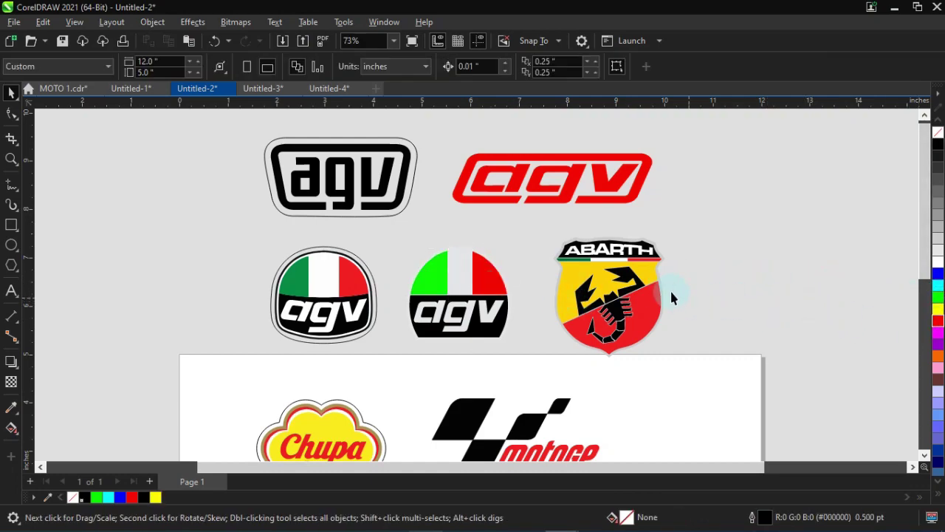
Ungroup the Abarth shield logo into its separate objects.
left_click(637, 299)
left_click(537, 68)
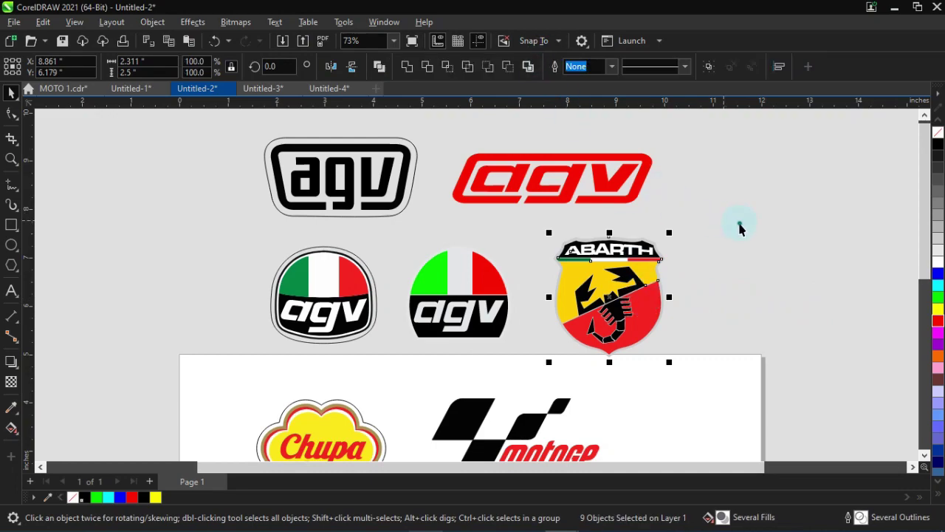
left_click(739, 226)
Try filling the red lower part of the Abarth shield with cyan and undo the fill.
left_click(685, 295)
left_click(940, 287)
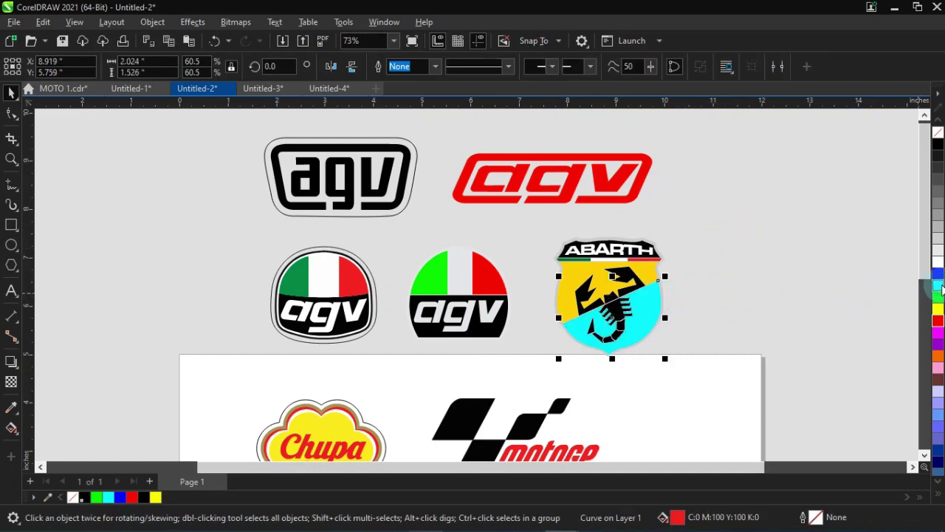
key("ctrl+z")
Move the curved Valentino Rossi 46 banner up onto the page and enlarge it to about 3.64 inches wide.
scroll(721, 263, "down", 1)
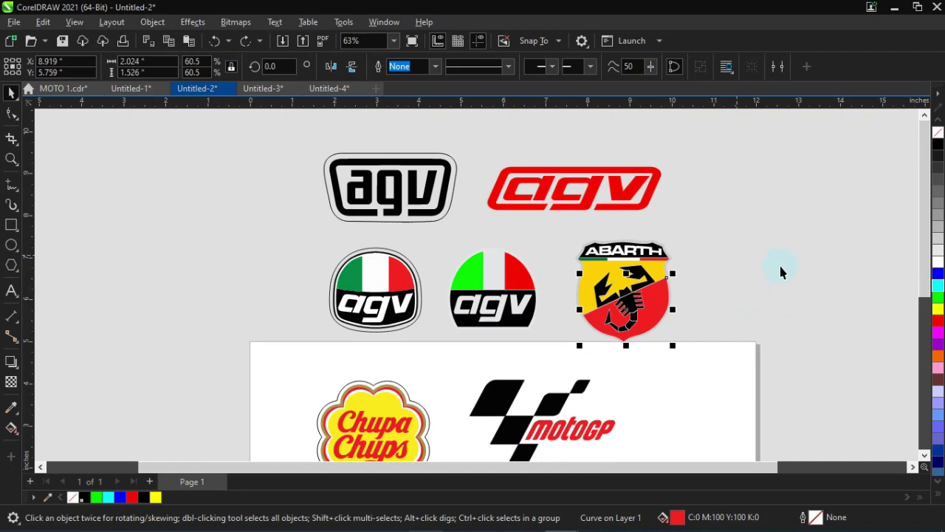
left_click_drag(924, 267, 915, 359)
scroll(392, 373, "up", 4)
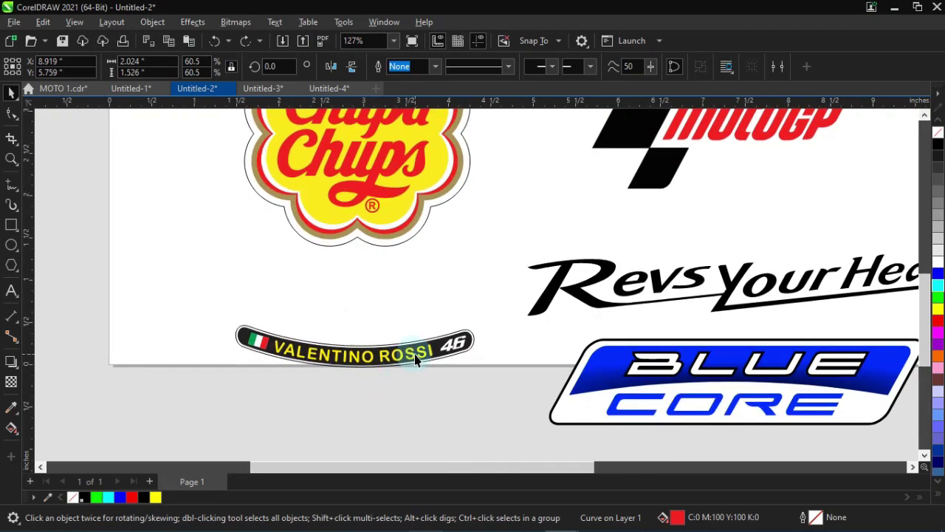
left_click_drag(415, 359, 417, 305)
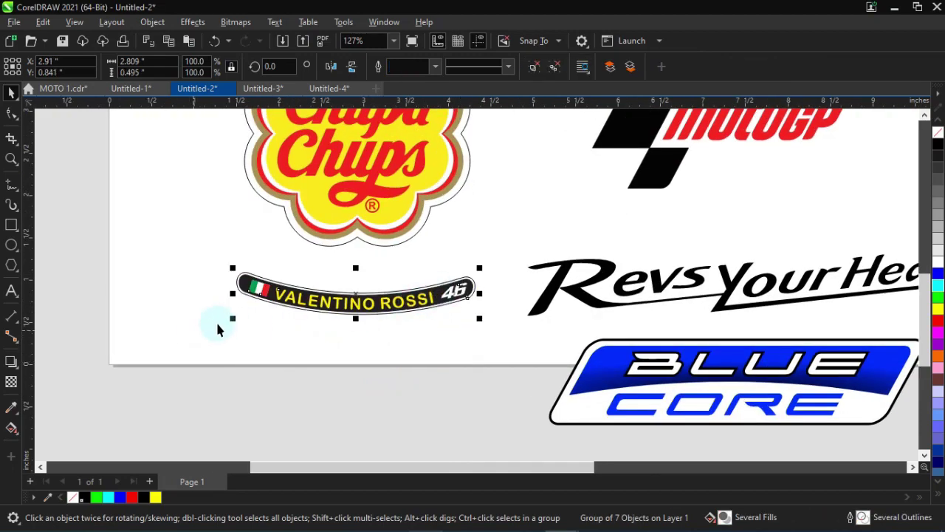
left_click_drag(233, 325, 162, 348)
scroll(254, 331, "down", 2)
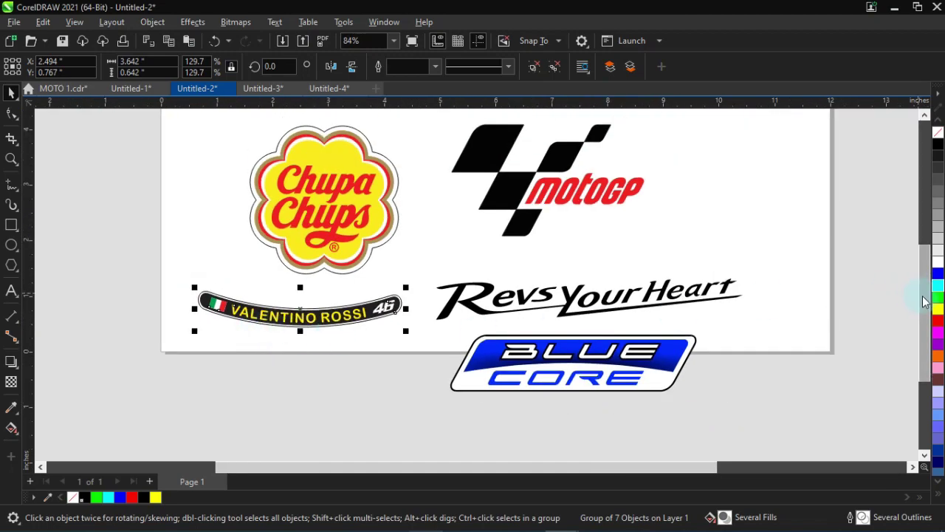
Move the round face emblem beside the signature slightly up, centred at about X 9.09 and Y -2.76 inches.
left_click_drag(924, 299, 912, 365)
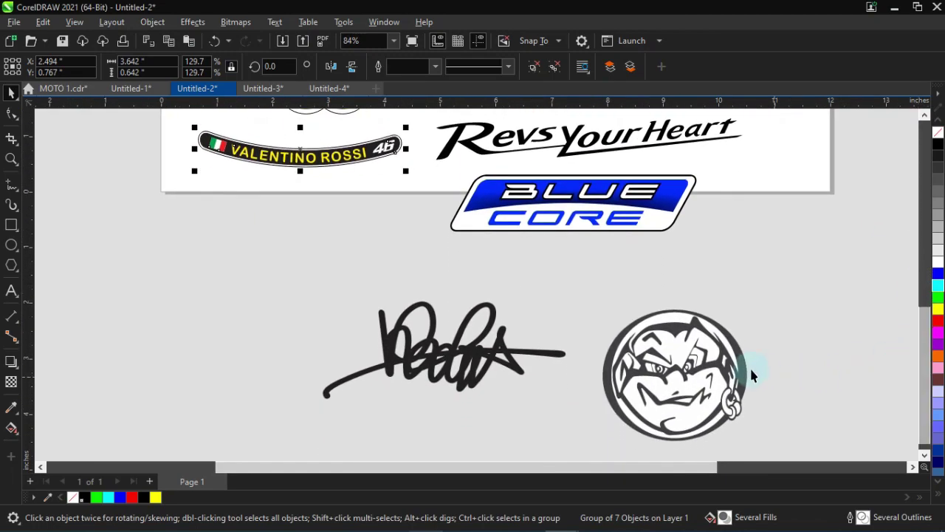
left_click_drag(739, 373, 726, 340)
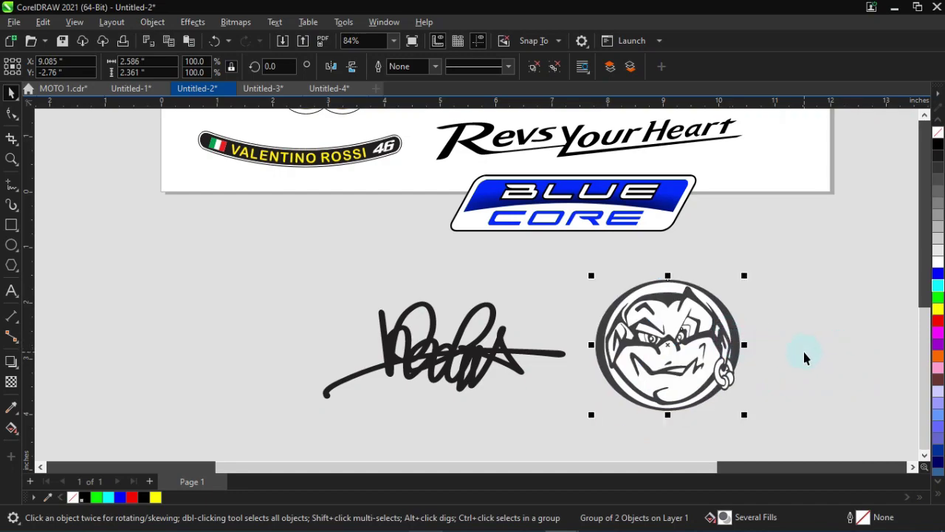
key("F4")
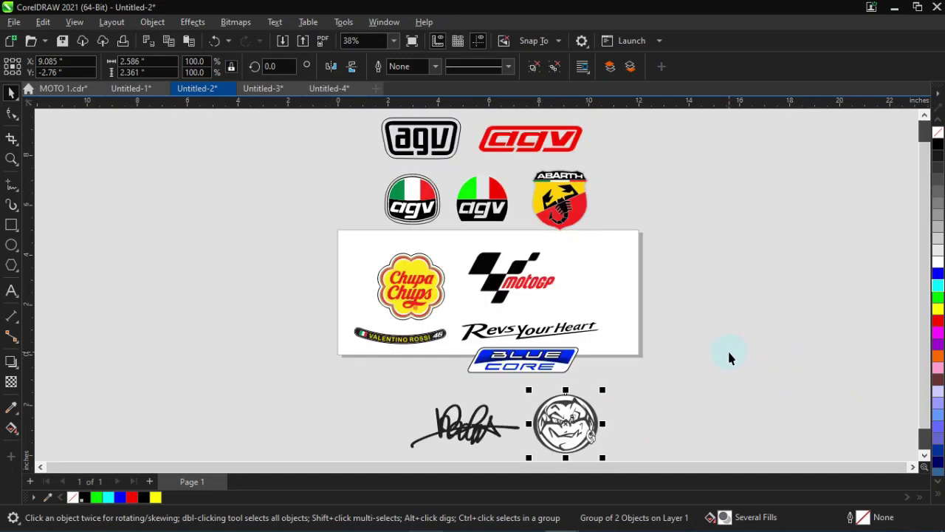
Switch to the Untitled-3 document and ungroup the collection of Monster Energy and Movistar logos.
left_click(257, 90)
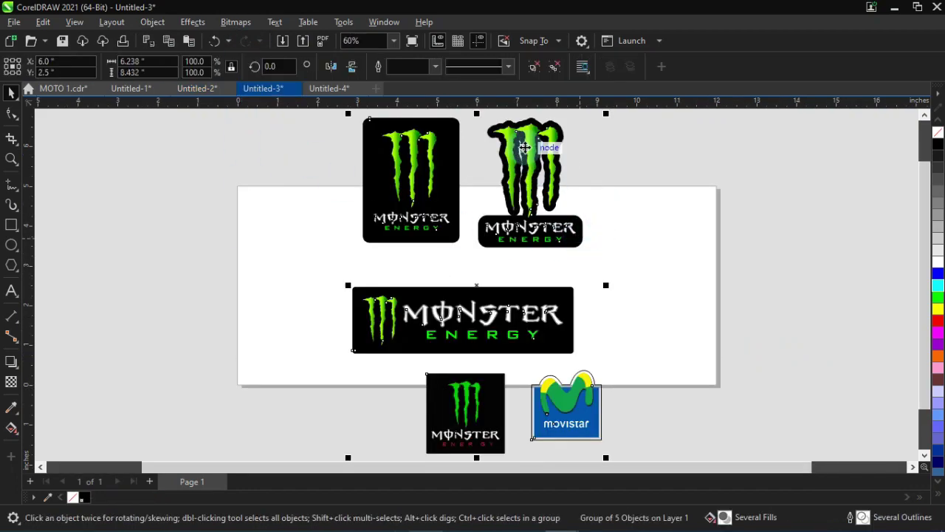
scroll(447, 119, "up", 1)
scroll(446, 119, "up", 2)
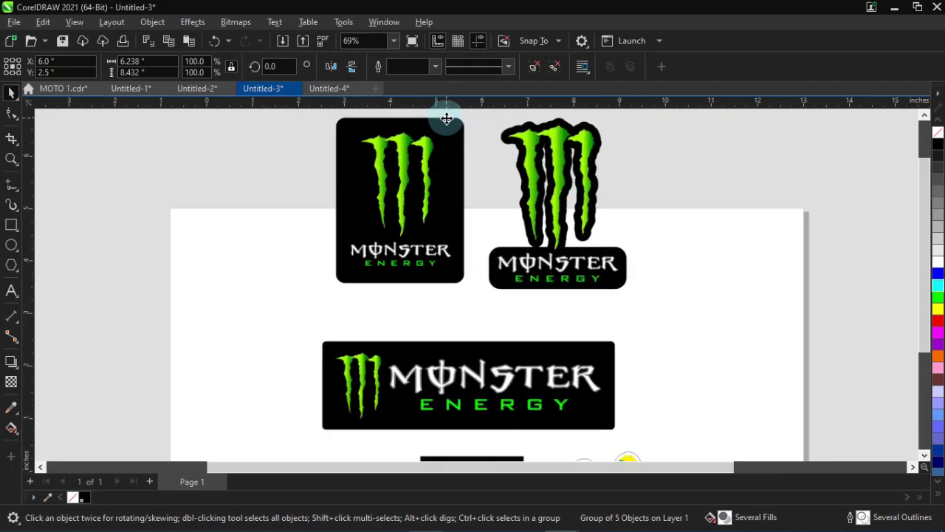
left_click(448, 128)
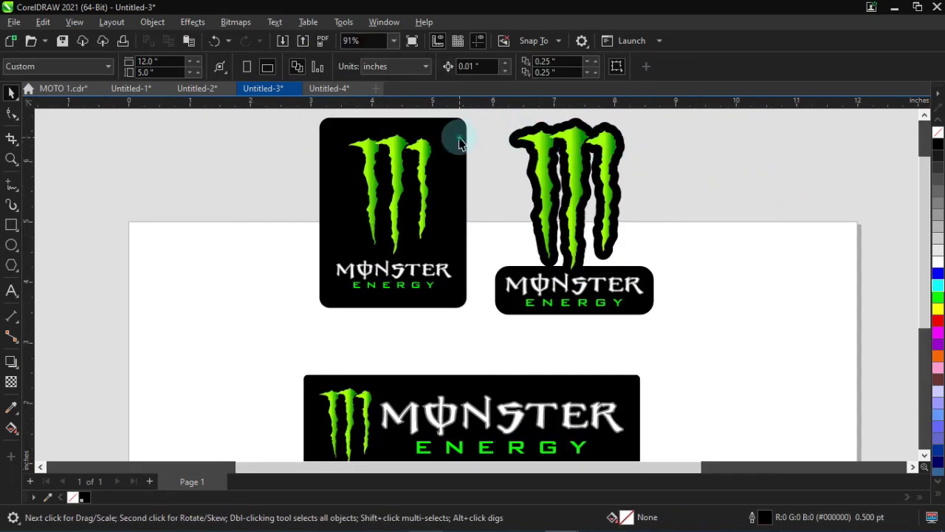
left_click(531, 66)
left_click(266, 214)
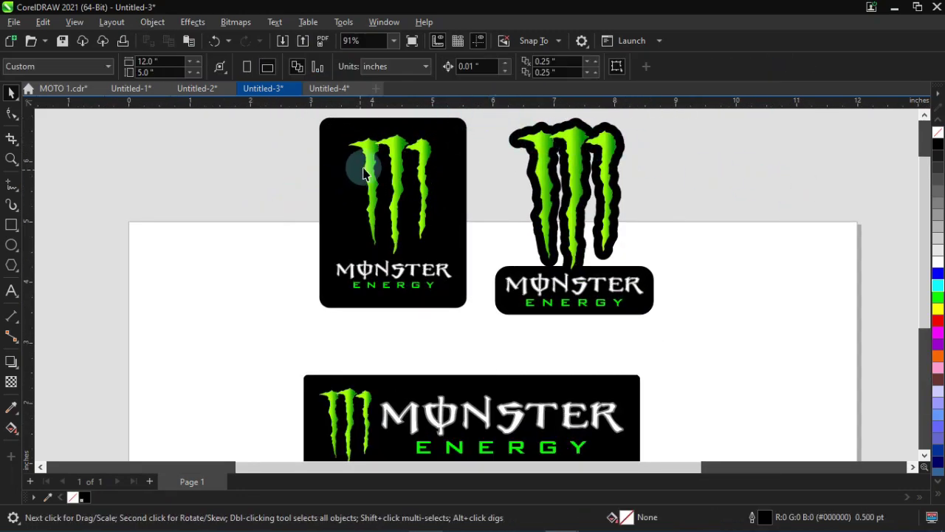
Try moving the tall black Monster Energy card, undo the move, and ungroup the card.
left_click_drag(353, 168, 235, 188)
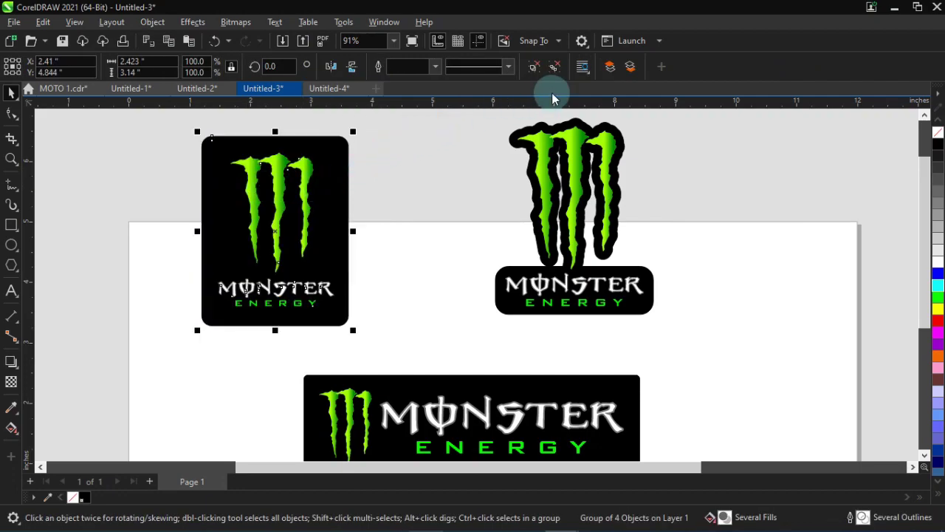
key("ctrl+z")
left_click(531, 65)
left_click(265, 167)
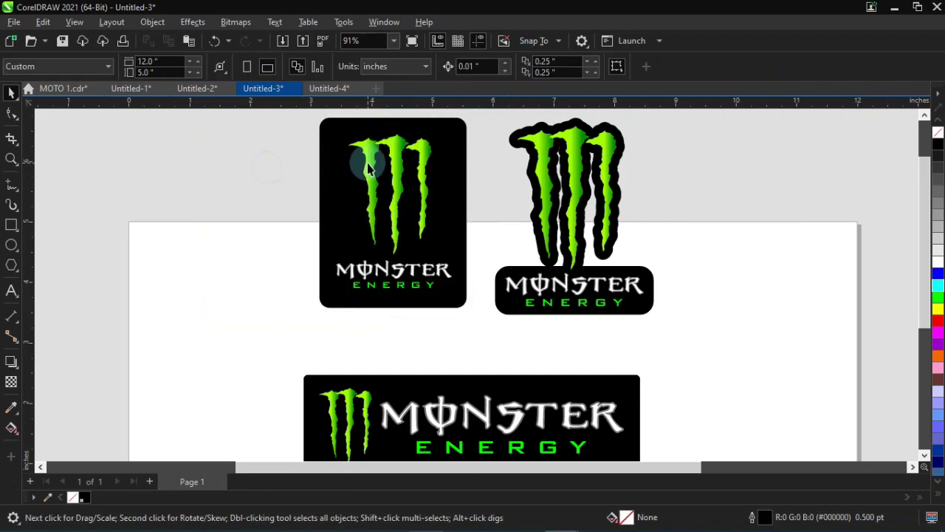
Try moving the green claw and the wordmark off the tall black Monster Energy card, and undo the moves.
left_click_drag(367, 169, 199, 188)
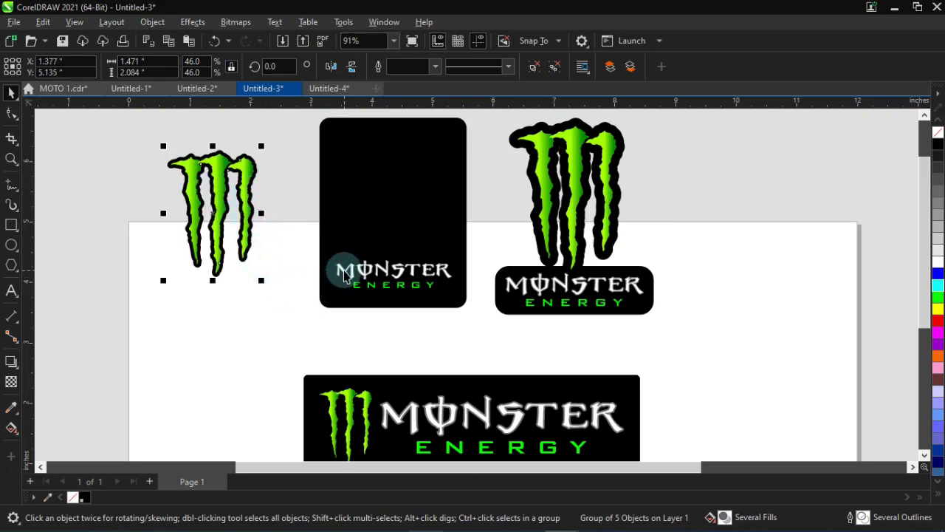
left_click_drag(345, 270, 150, 319)
key("ctrl+z")
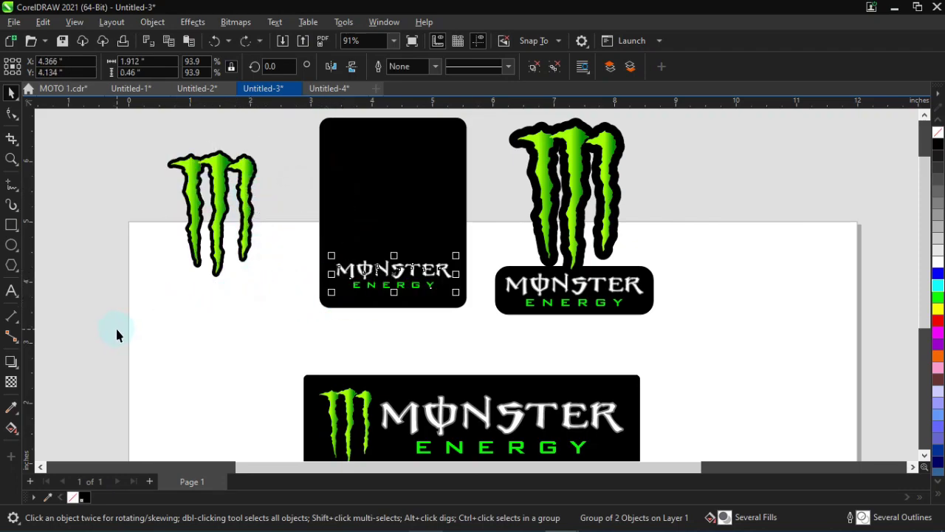
key("ctrl+z")
key("Escape")
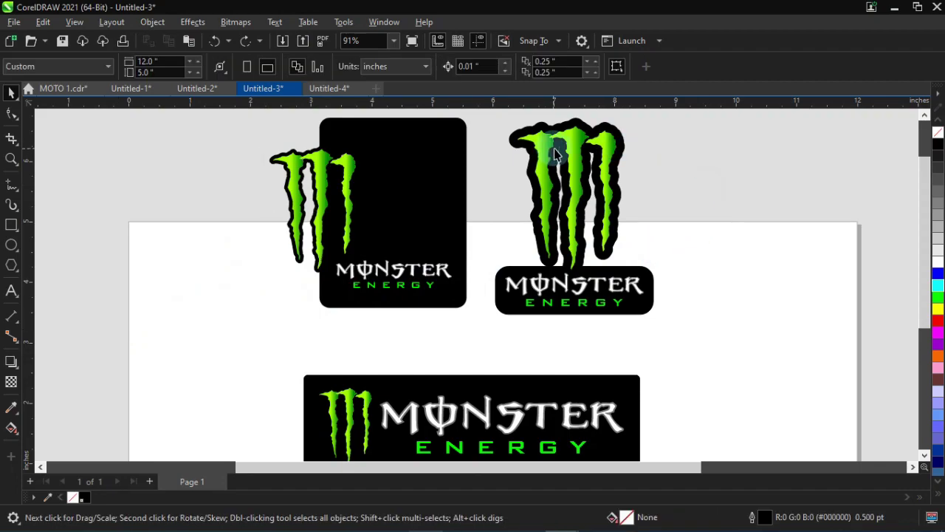
key("ctrl+z")
Ungroup the Monster Energy logo whose claw has a thick black contour above a rounded wordmark plate.
left_click(673, 155)
left_click(606, 140)
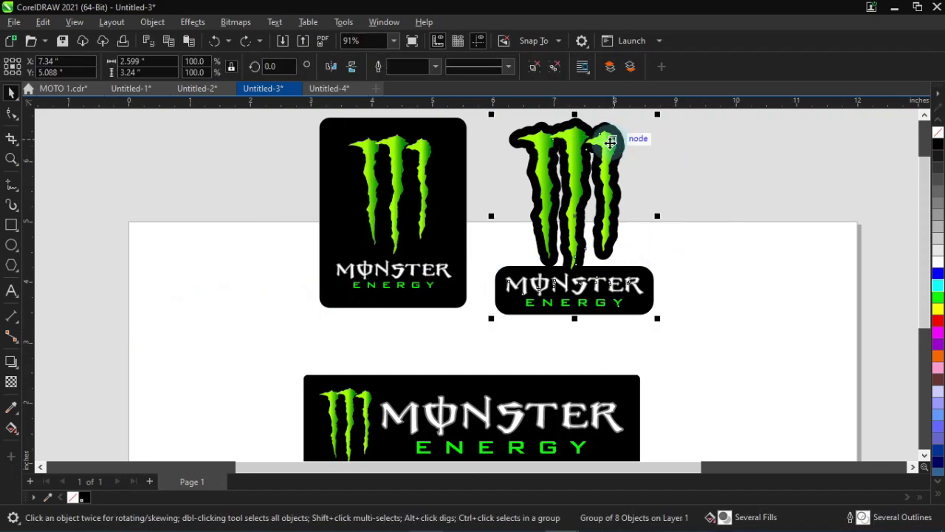
left_click(538, 68)
left_click(692, 136)
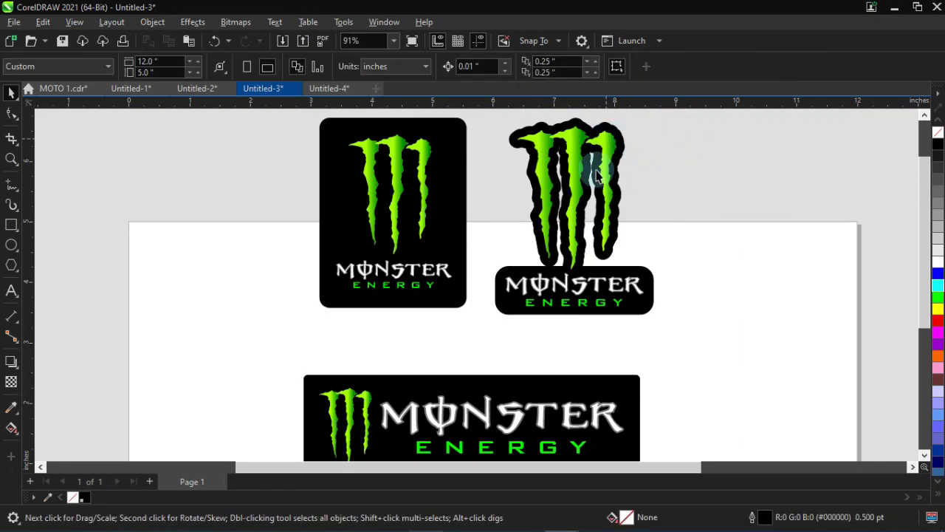
Try moving the contoured logo's rightmost claw stripe and its wordmark plate aside, undoing each move.
left_click_drag(608, 138, 672, 152)
key("ctrl+z")
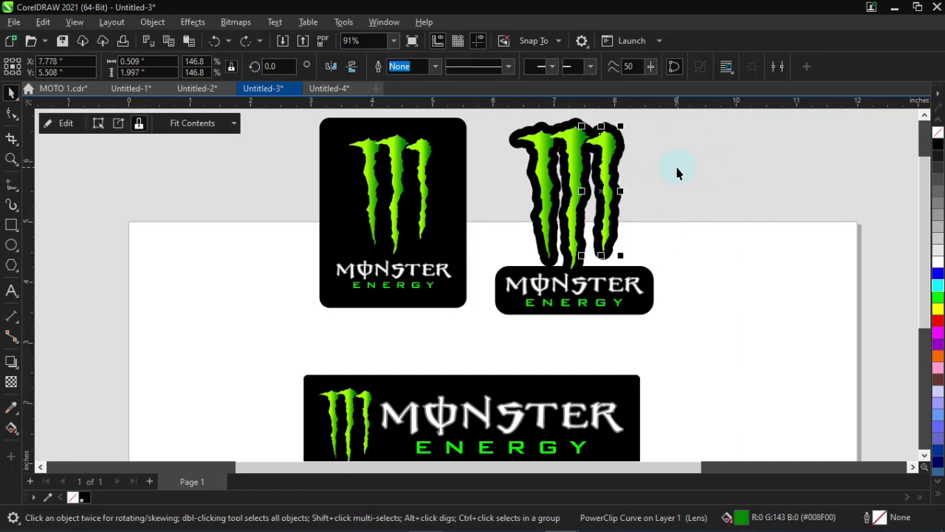
left_click_drag(649, 279, 724, 248)
key("ctrl+z")
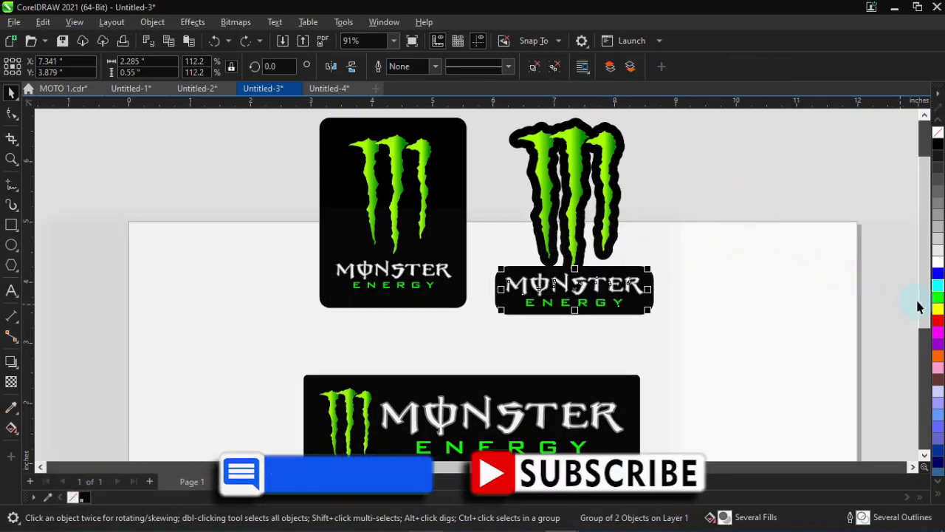
Look over the wide and square Monster Energy logos and the Movistar logo in the lower part of the drawing.
scroll(916, 355, "down", 5)
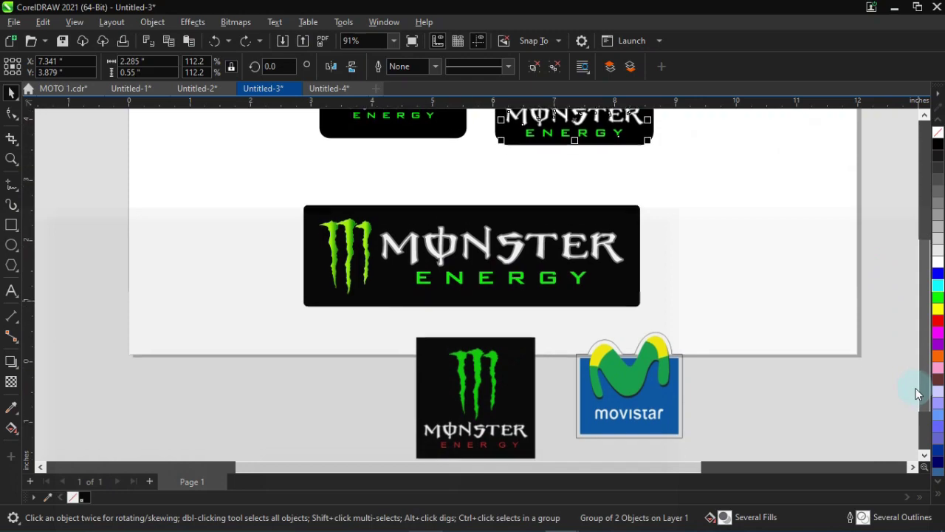
scroll(916, 388, "down", 1)
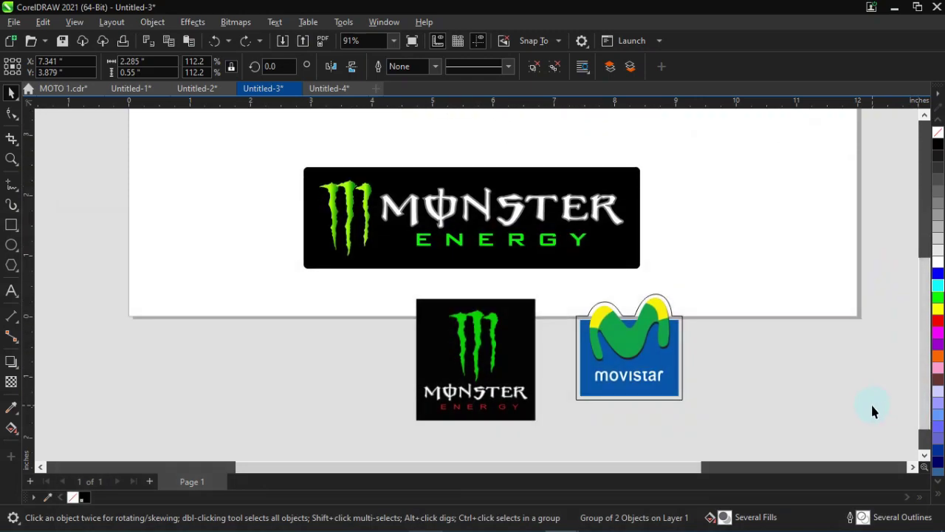
scroll(873, 411, "up", 2)
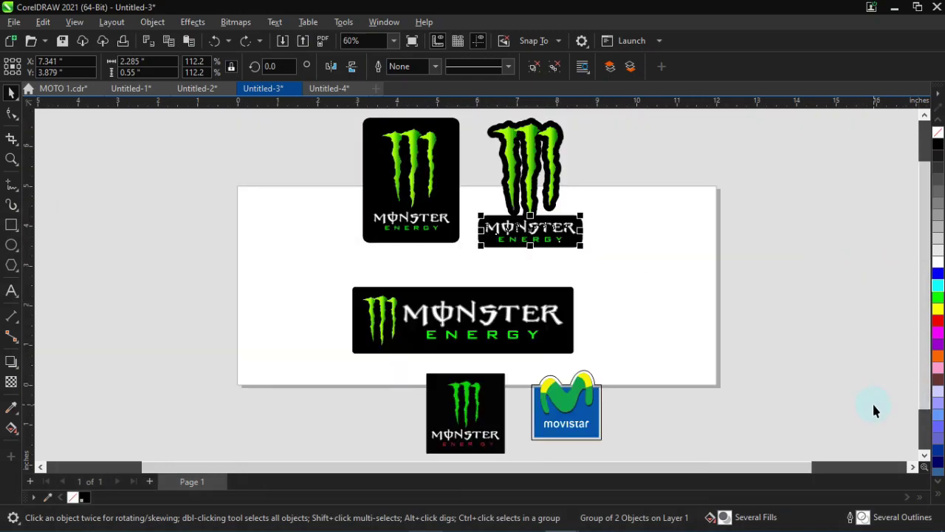
Switch to the Untitled-4 document and examine its first column of stickers, from the turtle down to the yellow 46 with the bulldog.
left_click(329, 88)
left_click(236, 131)
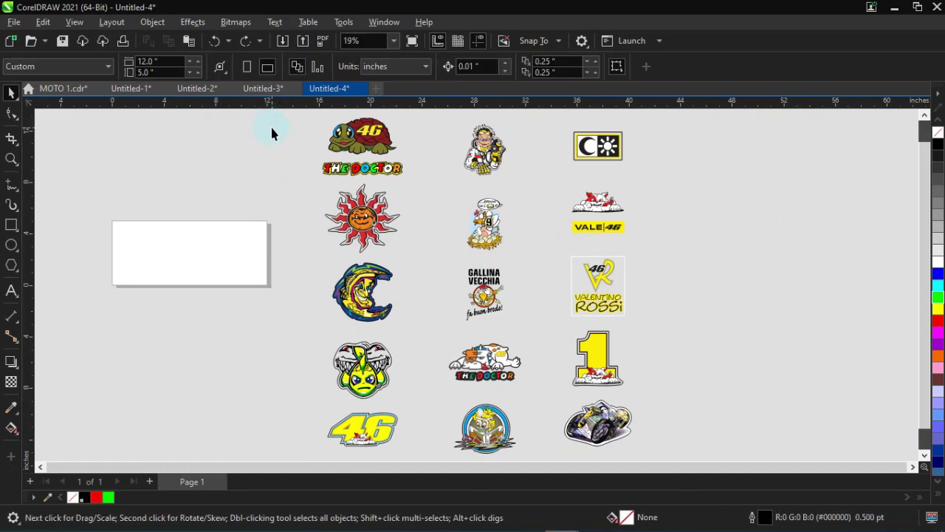
scroll(244, 120, "up", 3)
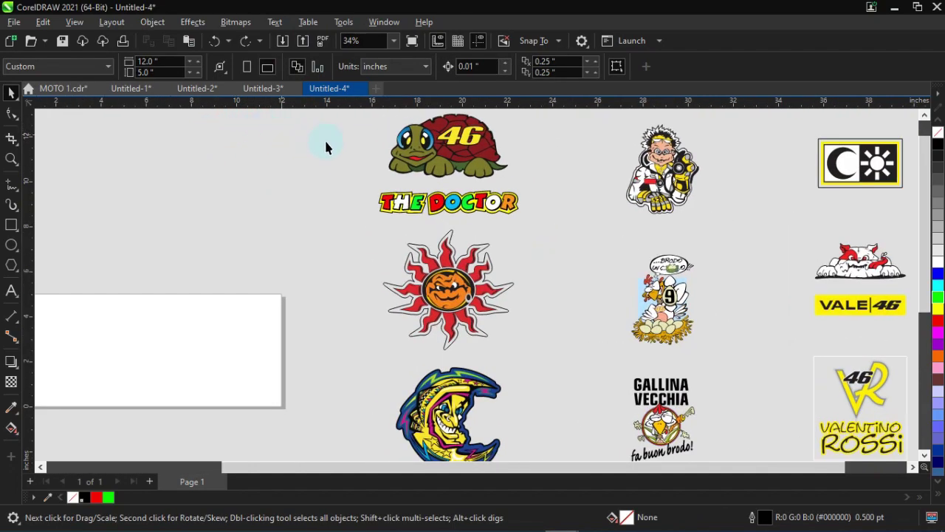
scroll(466, 147, "up", 5)
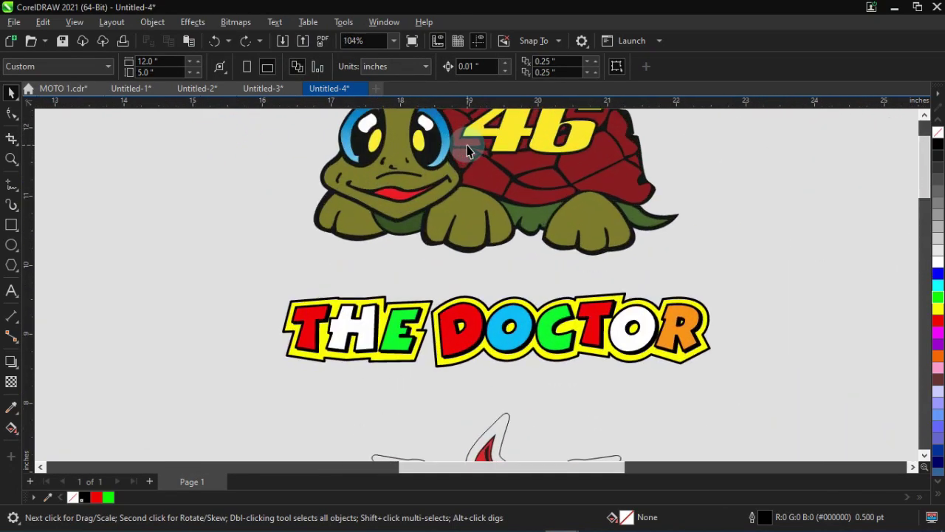
scroll(466, 149, "up", 1)
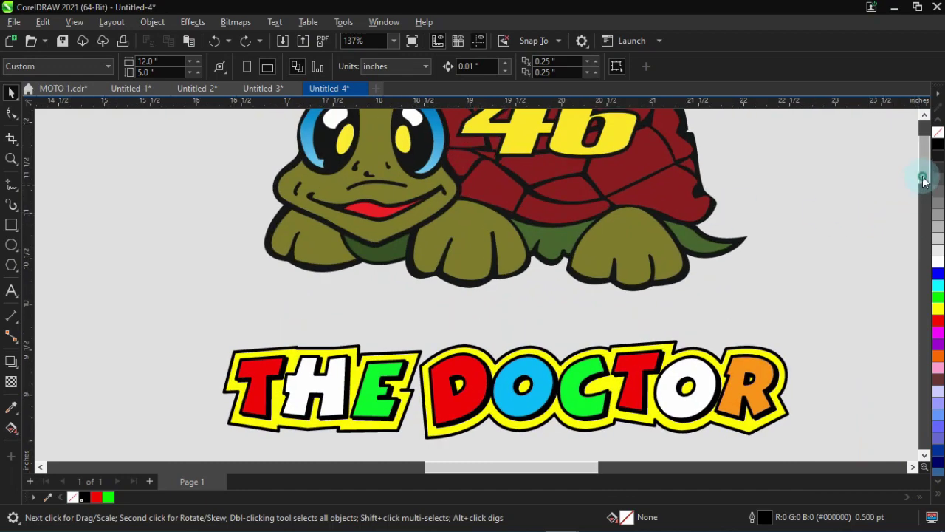
left_click_drag(923, 179, 934, 246)
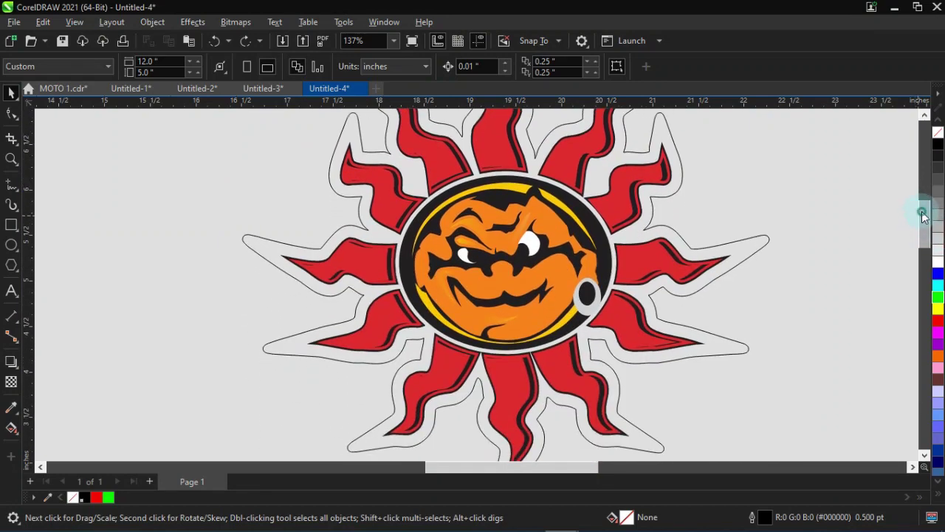
left_click_drag(922, 215, 925, 358)
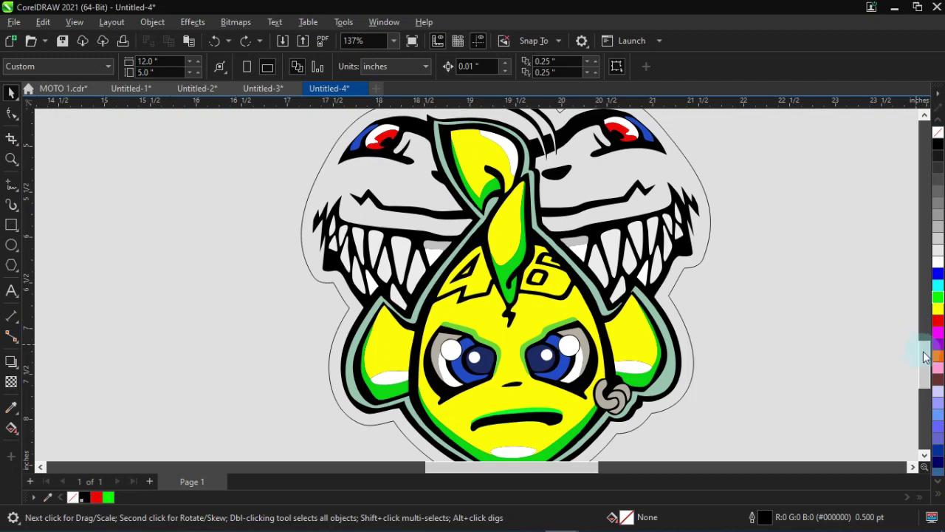
left_click_drag(925, 353, 932, 410)
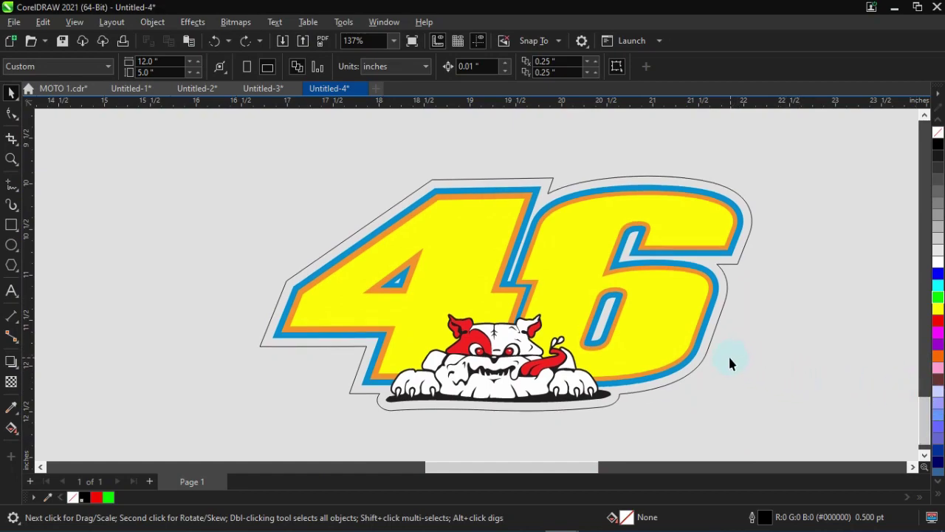
Ungroup the whole sticker collection so that the round masked mechanic emblem can be selected separately.
scroll(728, 362, "down", 1)
left_click_drag(570, 465, 737, 471)
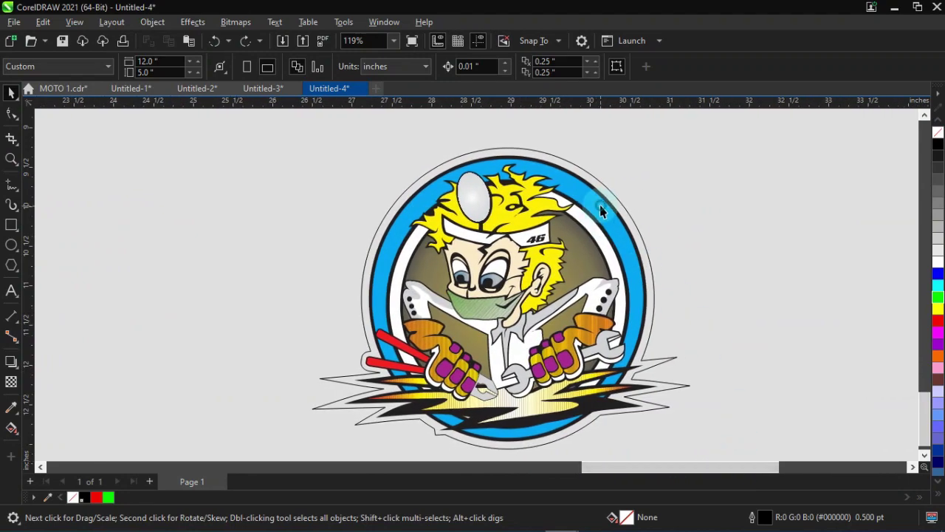
left_click(600, 205)
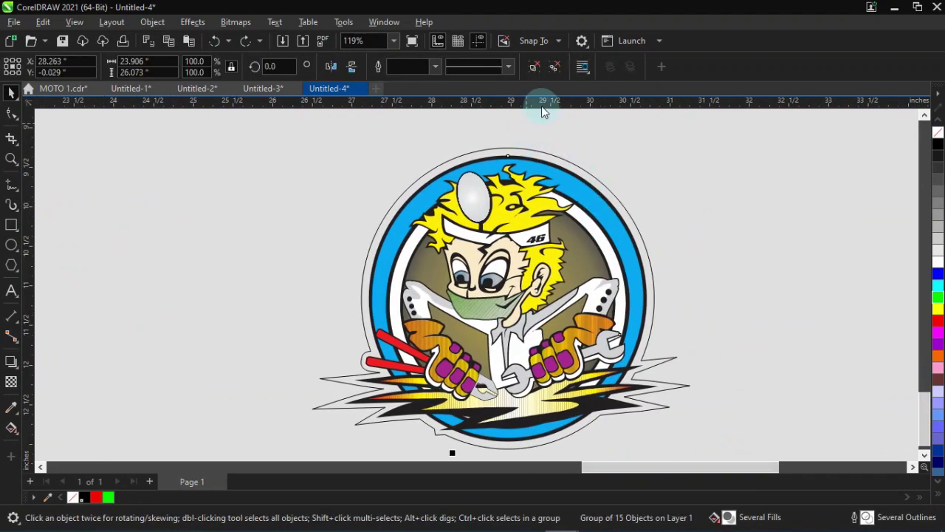
left_click(535, 67)
key("ctrl+u")
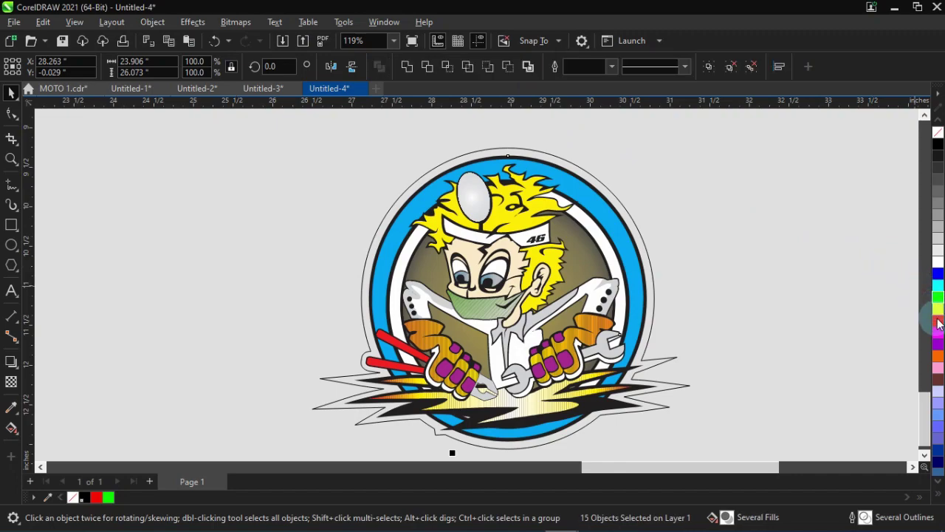
left_click(663, 175)
Try filling the whole round masked mechanic emblem with red and undo the fill.
left_click(650, 238)
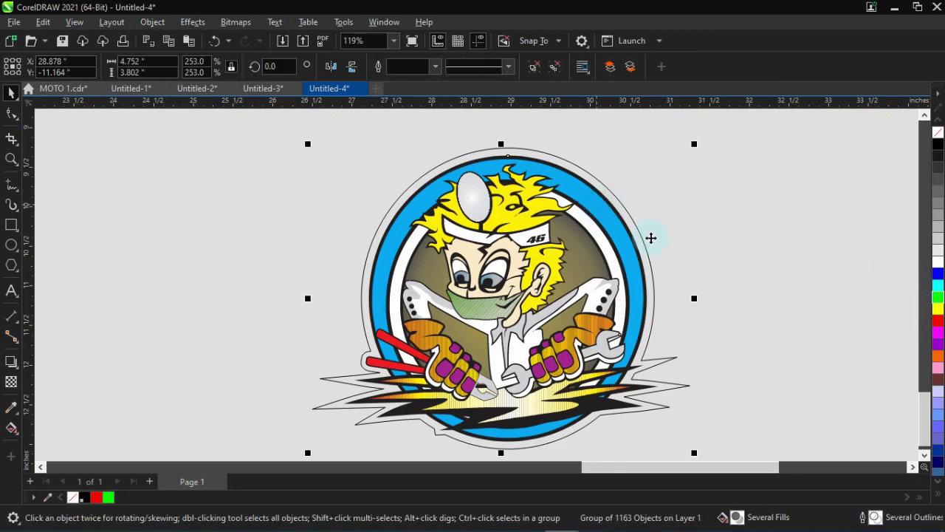
left_click(937, 321)
key("ctrl+z")
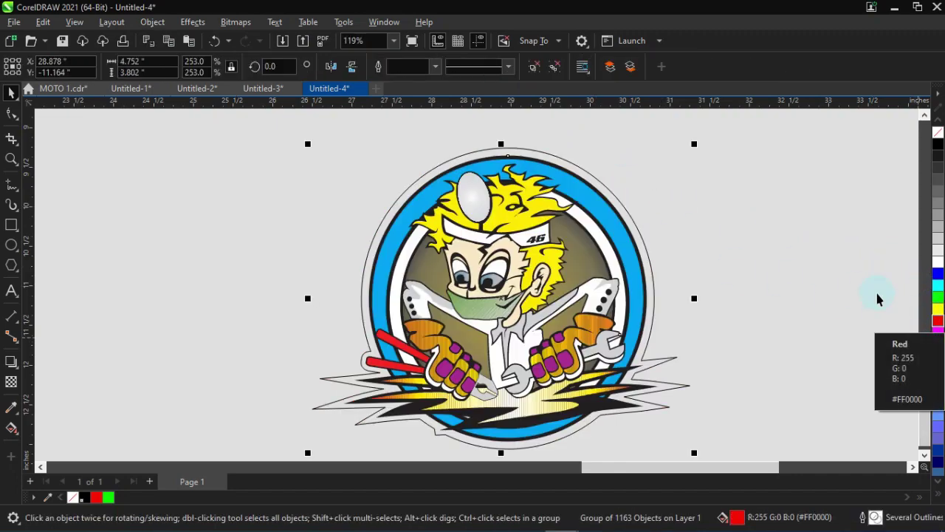
Ungroup the round masked mechanic emblem into its individual shapes.
left_click(602, 205)
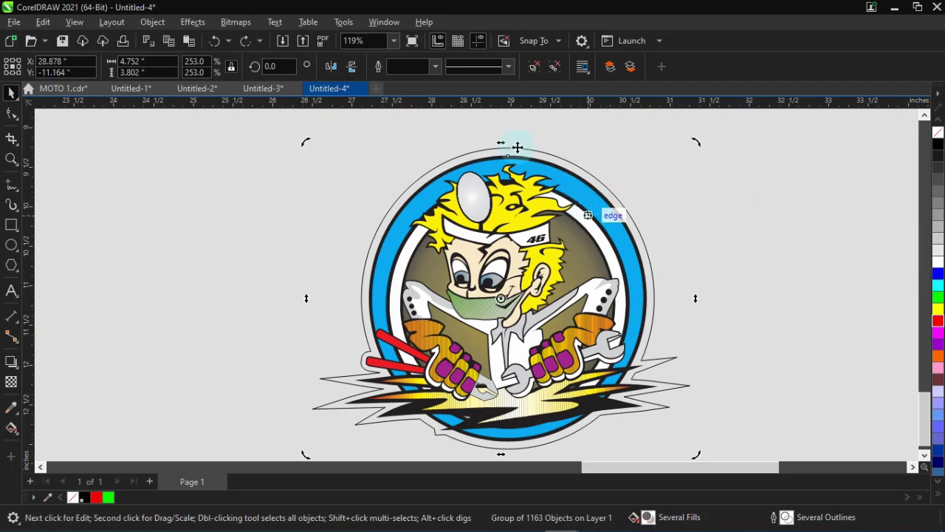
left_click(529, 66)
left_click(701, 158)
Try filling the emblem's blue ring with red and its yellow hair with green, undoing each fill.
left_click(617, 209)
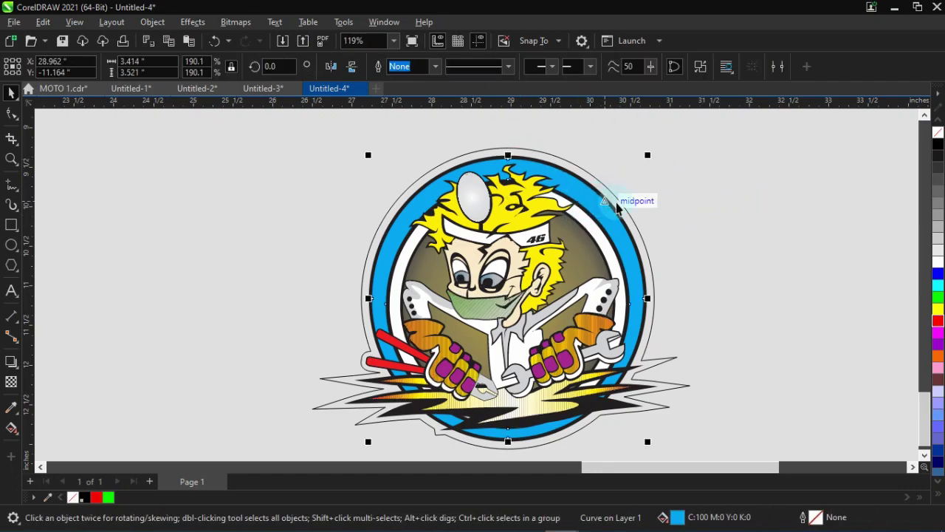
left_click(937, 322)
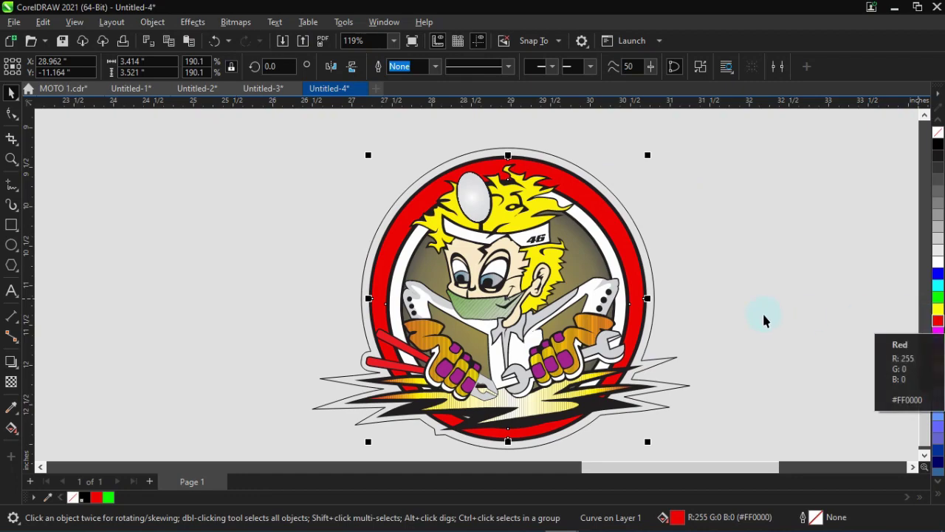
key("ctrl+z")
left_click(514, 224)
left_click(938, 309)
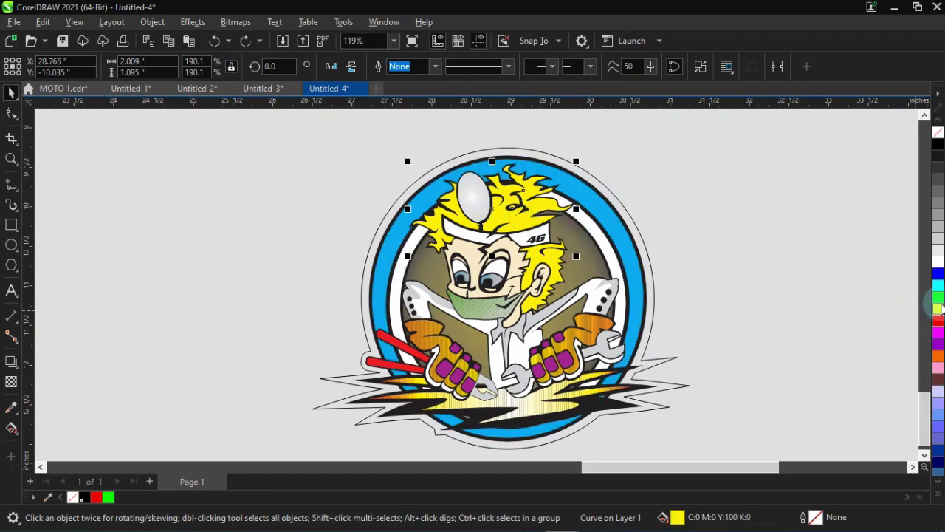
left_click(938, 297)
key("ctrl+z")
left_click(777, 261)
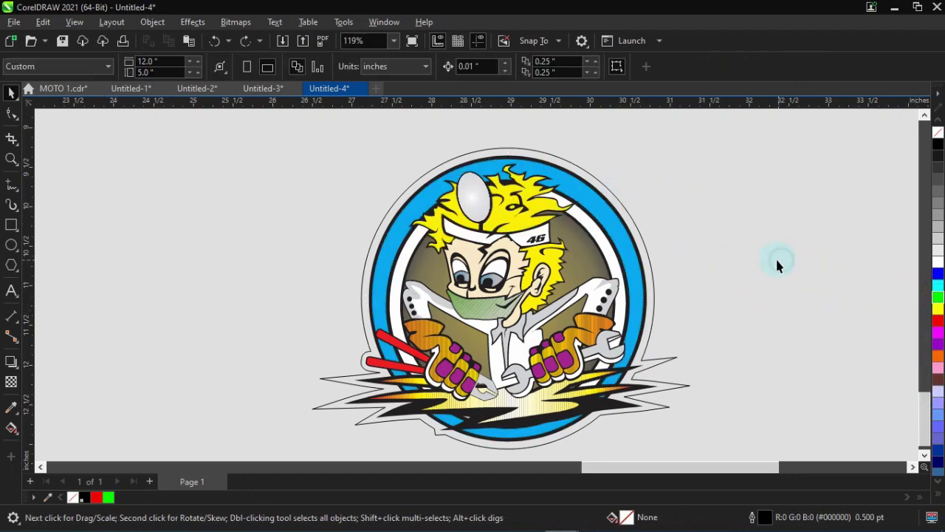
Ungroup the Gallina Vecchia chicken sticker and fill its two-line heading with blue.
left_click_drag(923, 405, 909, 341)
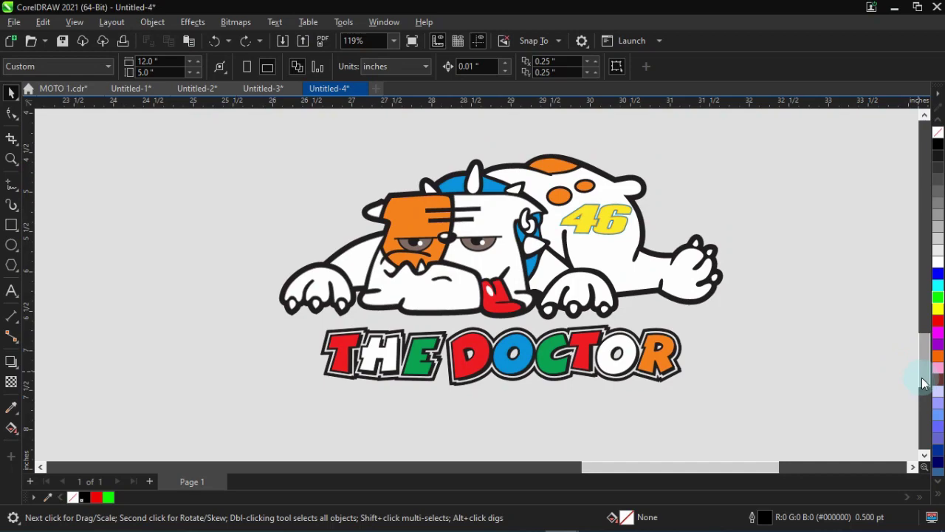
left_click_drag(922, 382, 892, 310)
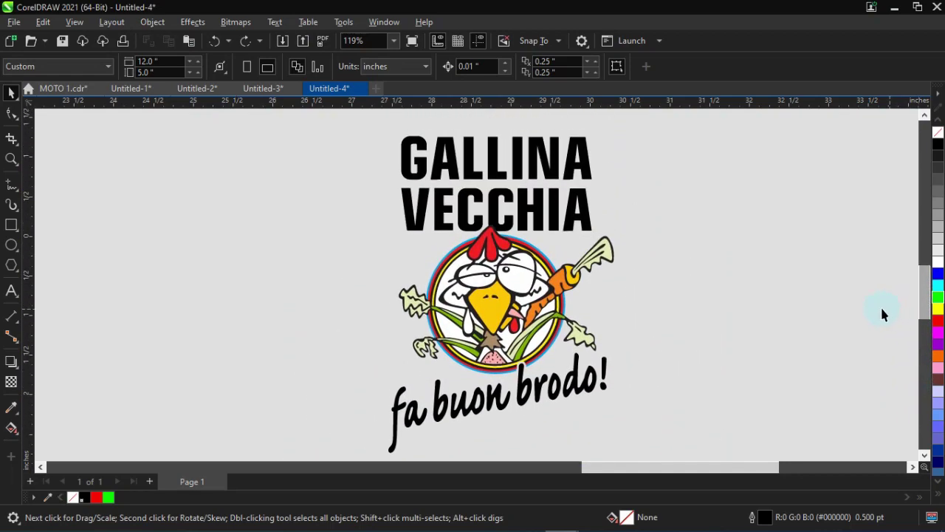
left_click(521, 206)
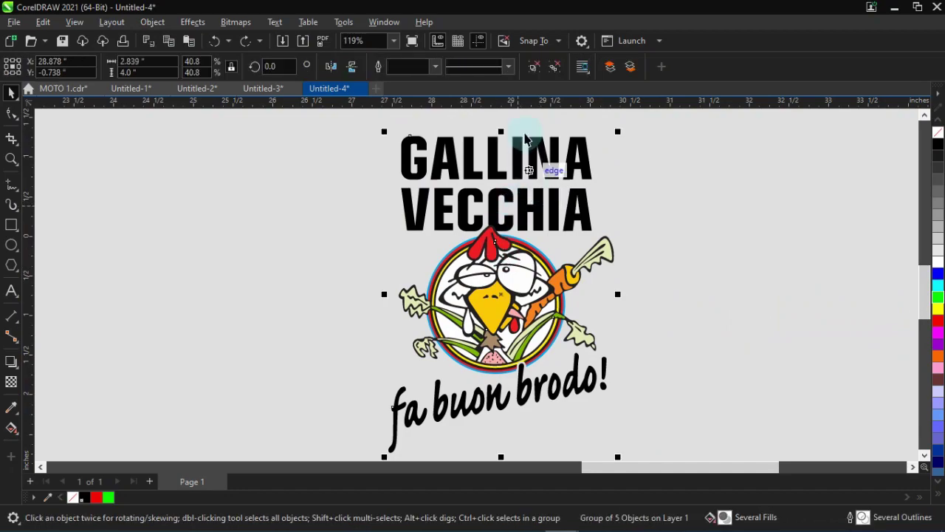
left_click(695, 152)
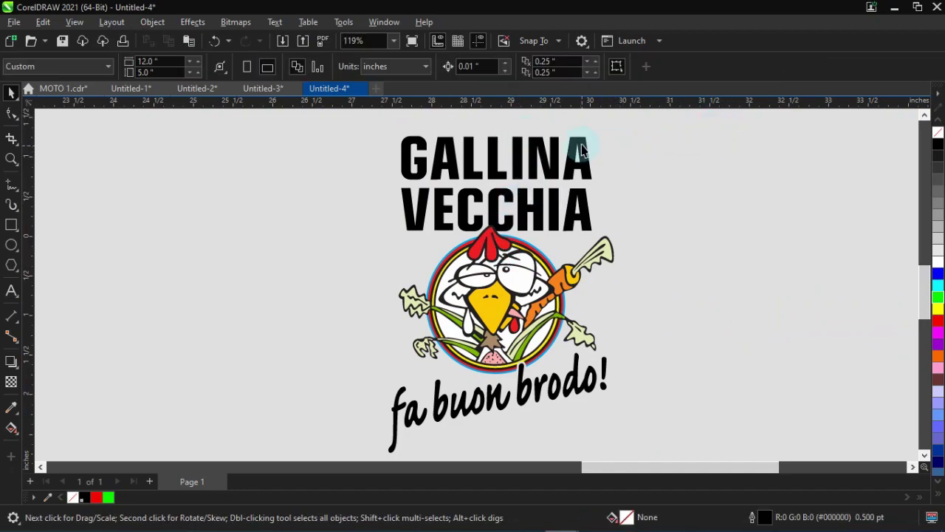
left_click(580, 151)
left_click(938, 274)
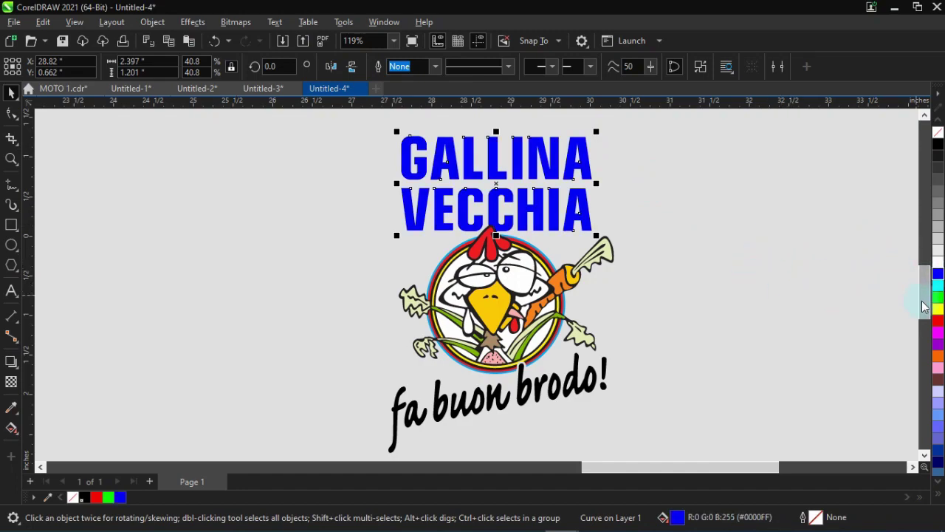
Examine the upper stickers of the middle column, the whole last column down to the motorcycle racer, and the full sticker layout.
mouse_move(923, 307)
left_mouse_down()
mouse_move(919, 270)
mouse_move(899, 245)
left_mouse_up()
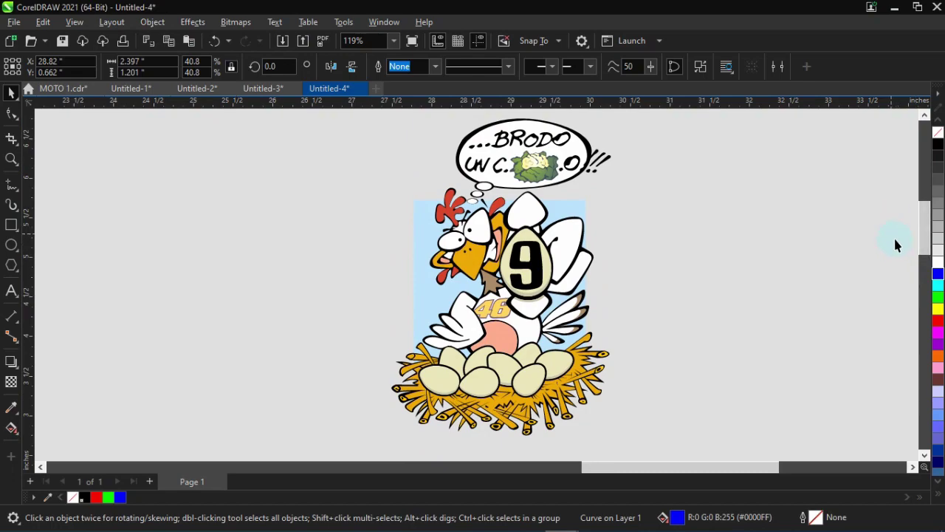
mouse_move(922, 254)
left_mouse_down()
mouse_move(916, 215)
mouse_move(886, 178)
left_mouse_up()
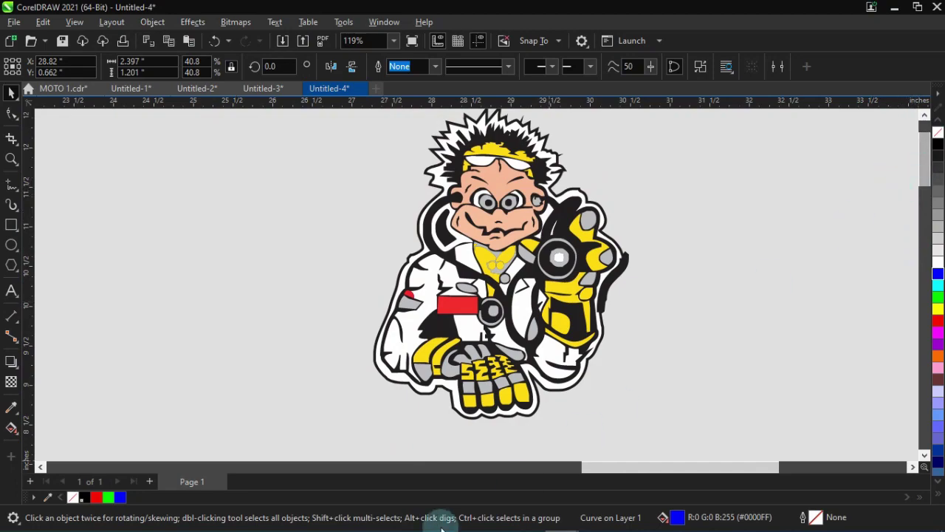
left_click_drag(623, 468, 751, 465)
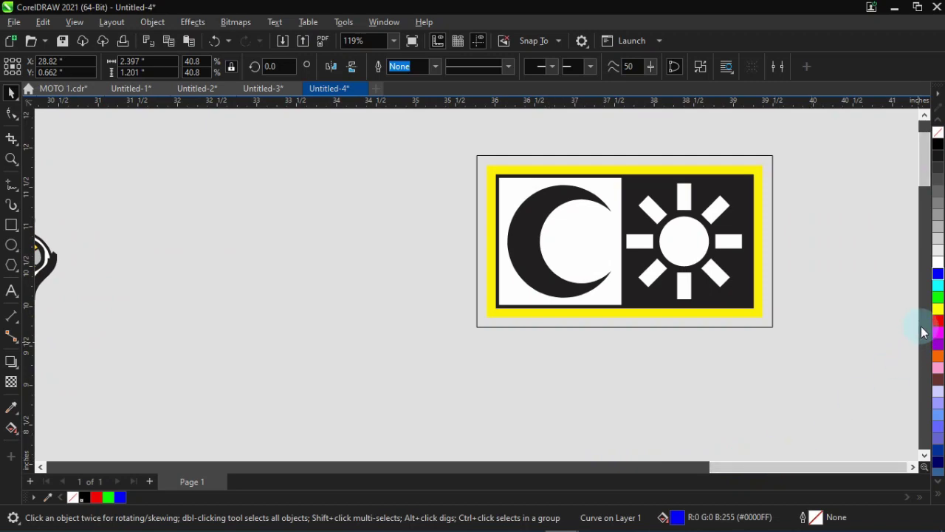
left_click_drag(925, 179, 931, 307)
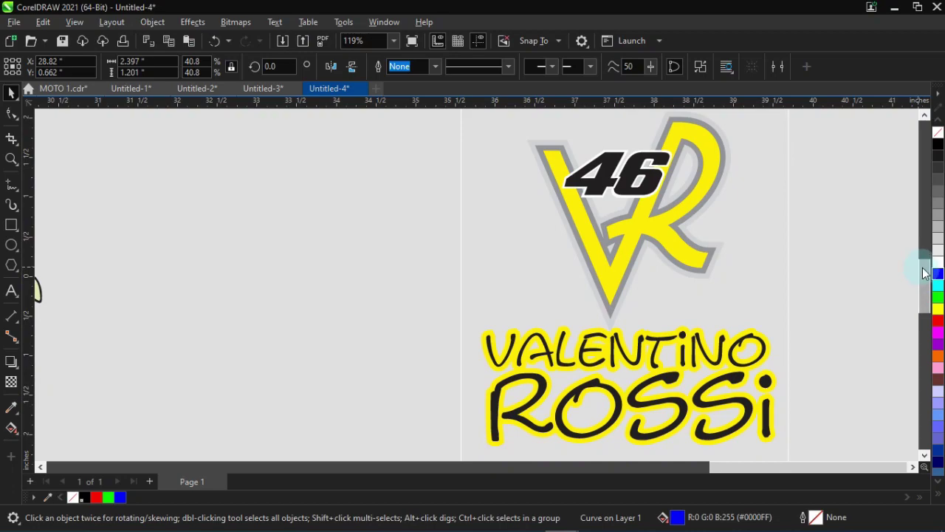
left_click_drag(924, 273, 935, 342)
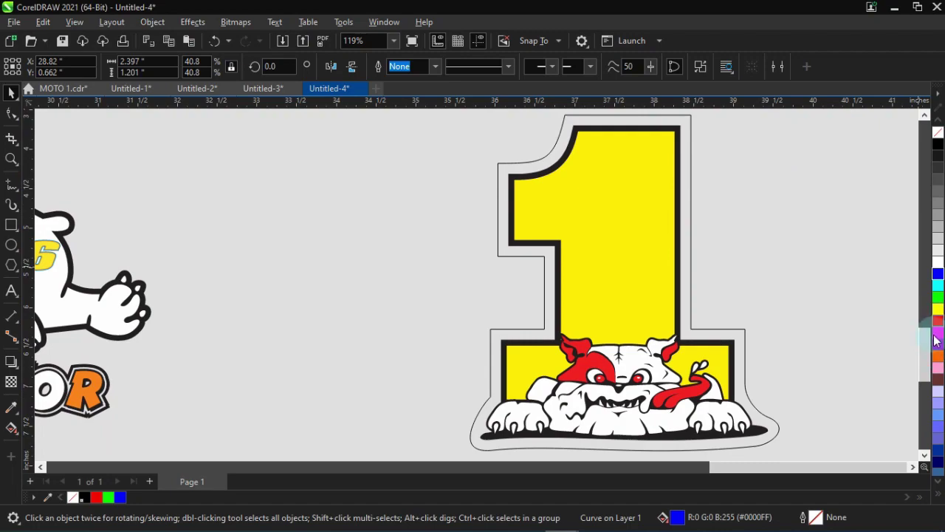
left_click_drag(929, 345, 931, 411)
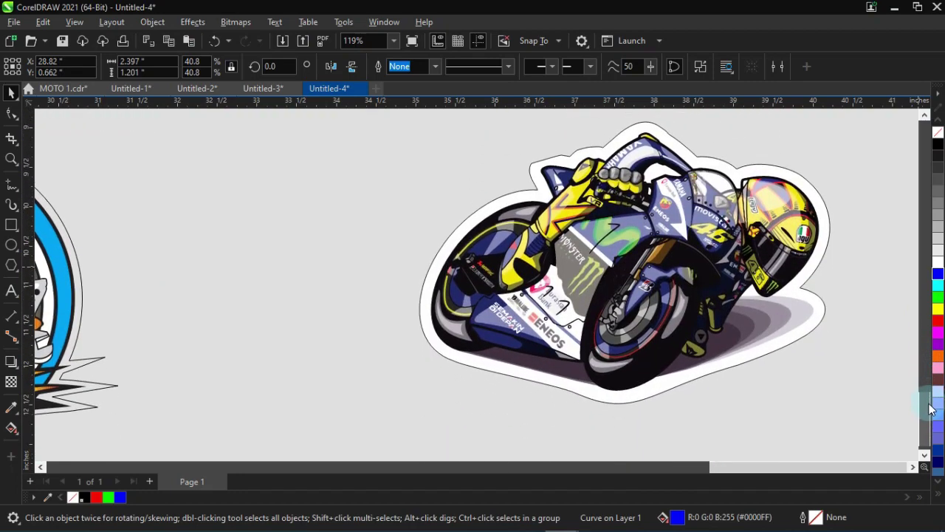
scroll(847, 371, "down", 3)
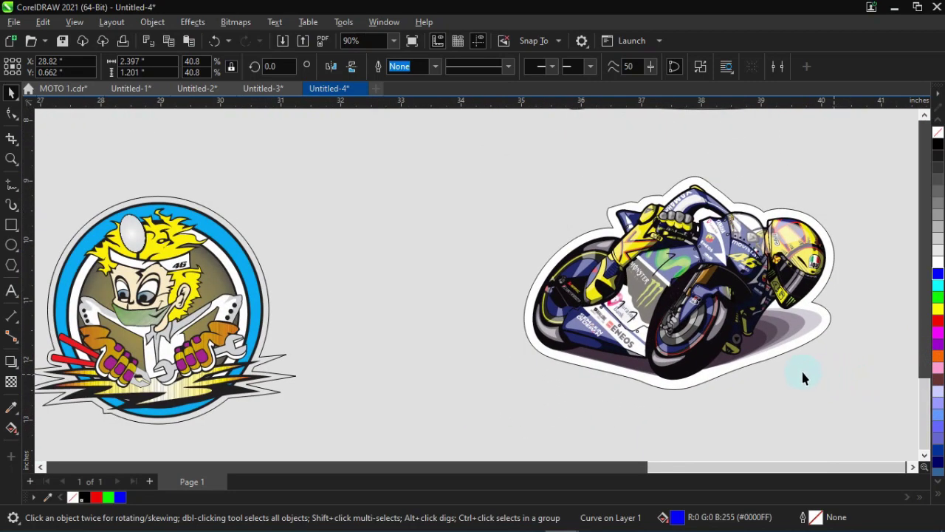
scroll(595, 363, "down", 2)
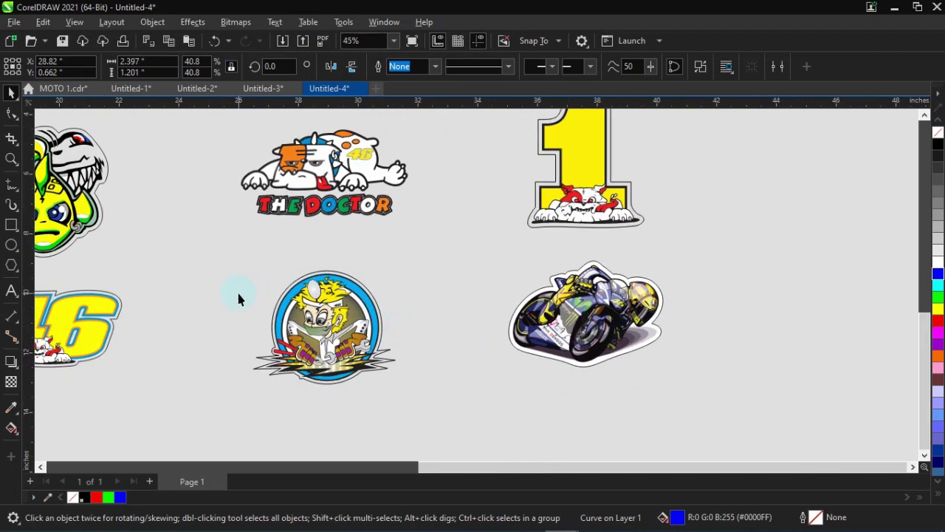
scroll(89, 238, "down", 1)
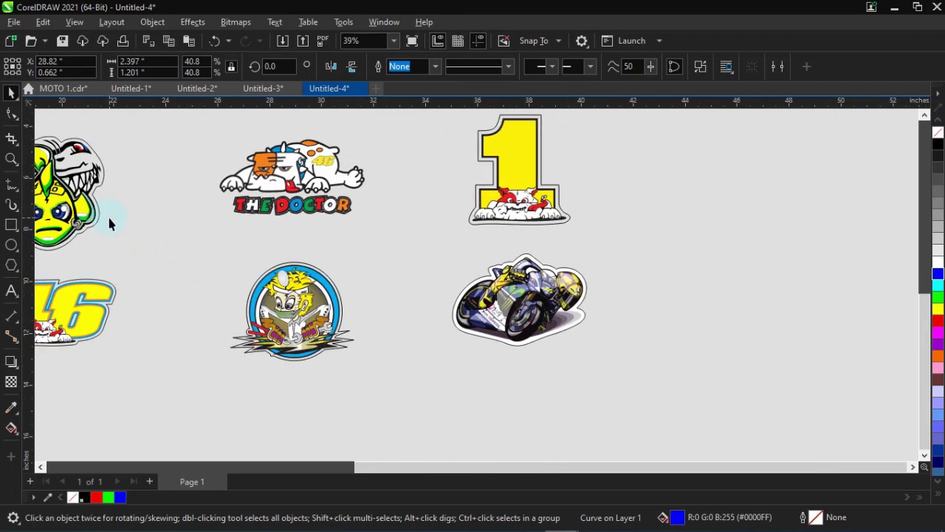
scroll(107, 215, "down", 2)
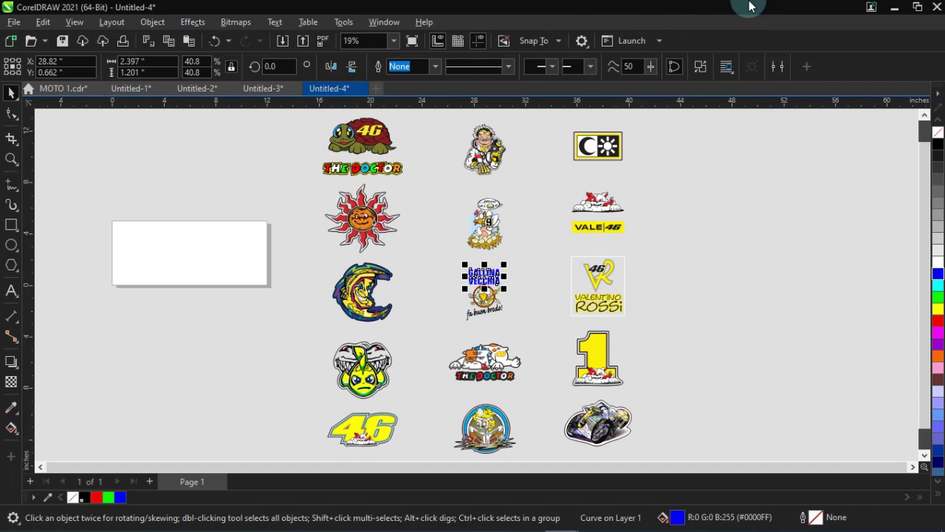
Switch to the MOTO 1.cdr document and examine the VR 46 rider illustration from the helmet down to the lettering.
left_click(59, 88)
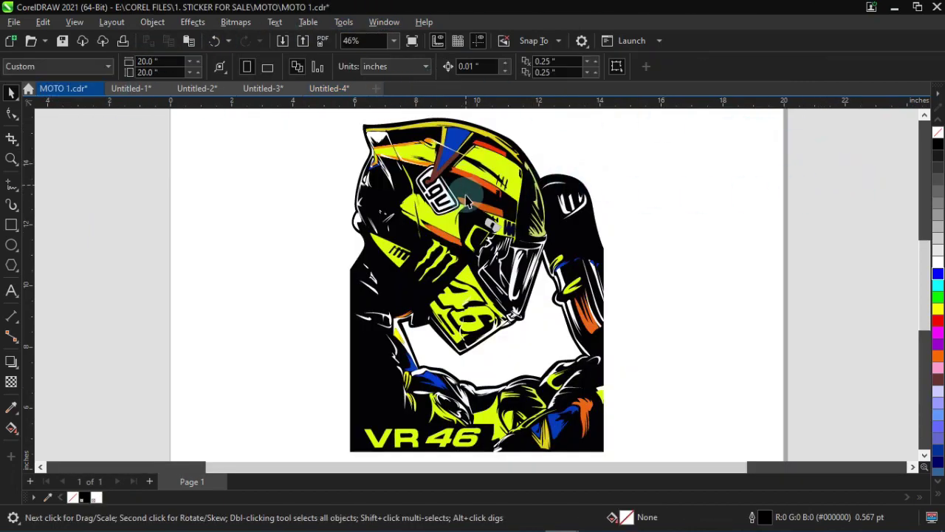
scroll(470, 203, "up", 1)
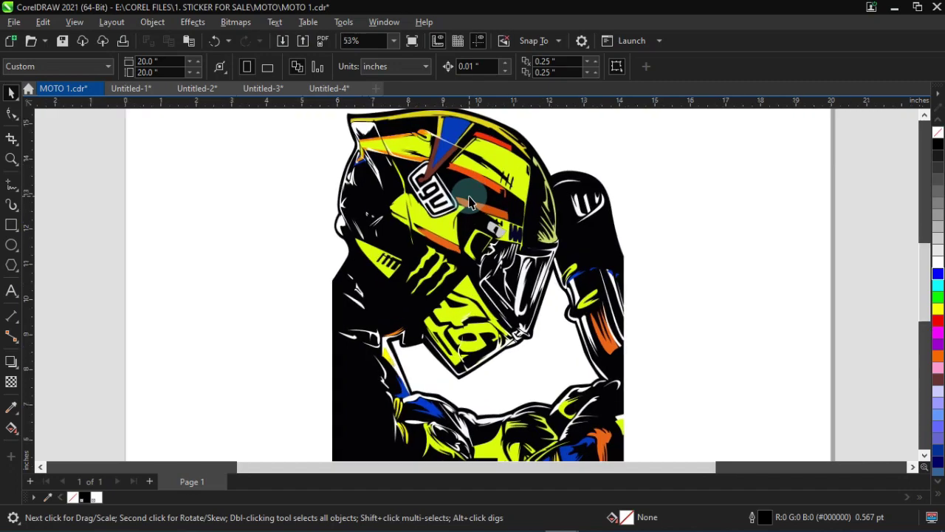
scroll(470, 203, "up", 2)
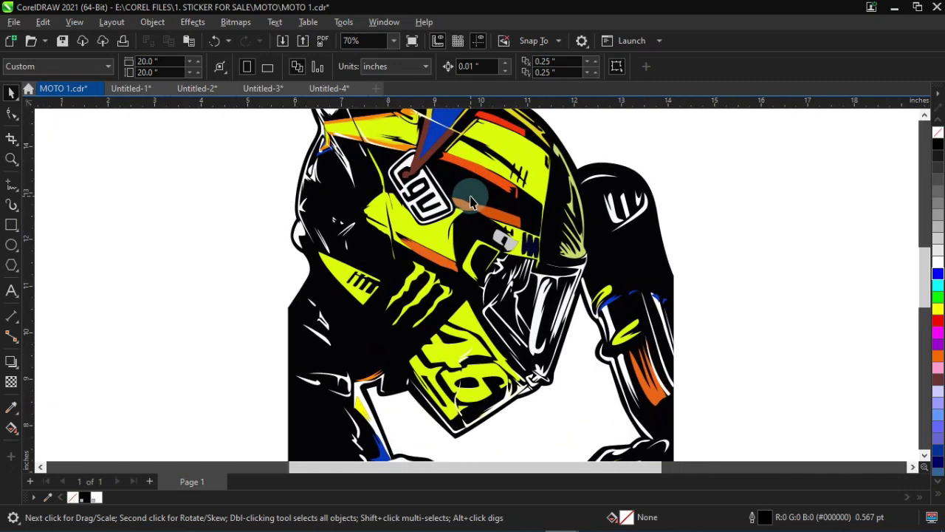
scroll(470, 203, "up", 1)
scroll(498, 193, "up", 1)
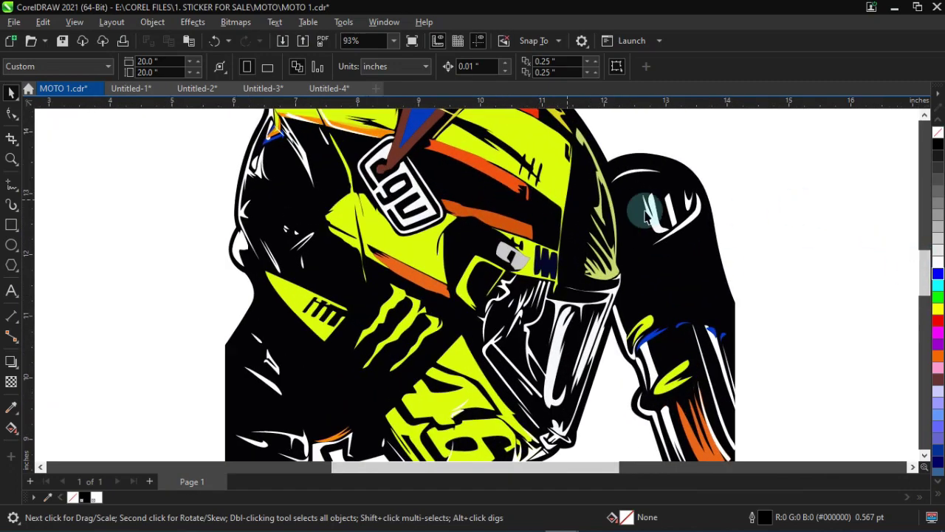
left_click_drag(925, 275, 924, 311)
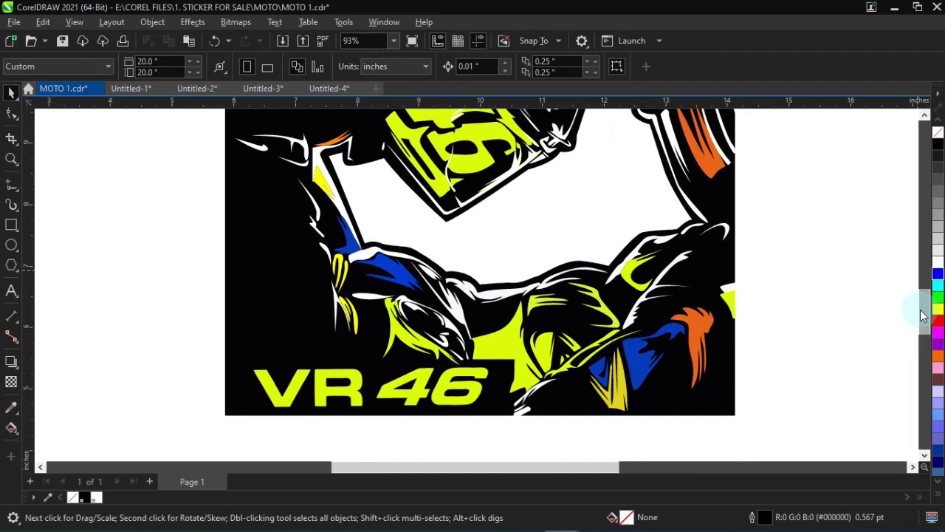
Ungroup the entire VR 46 rider illustration into separate pieces.
key("F3")
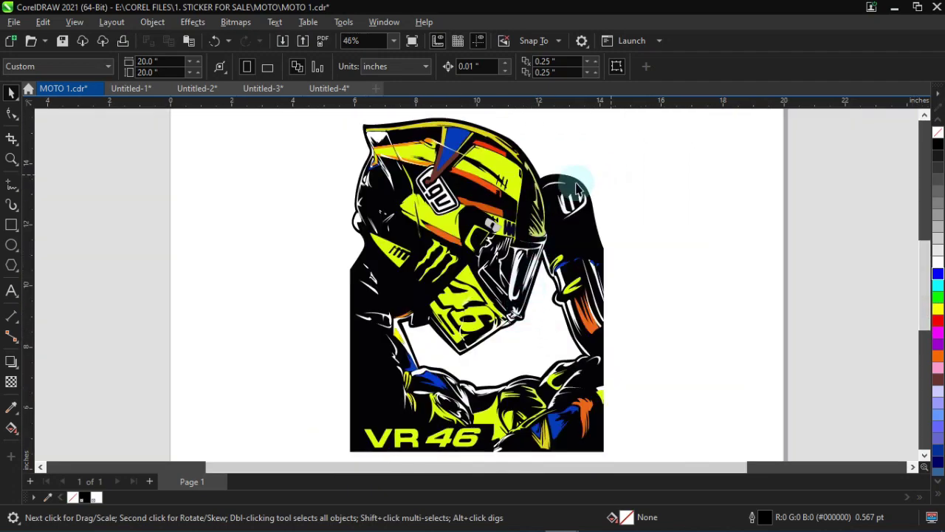
key("ctrl+a")
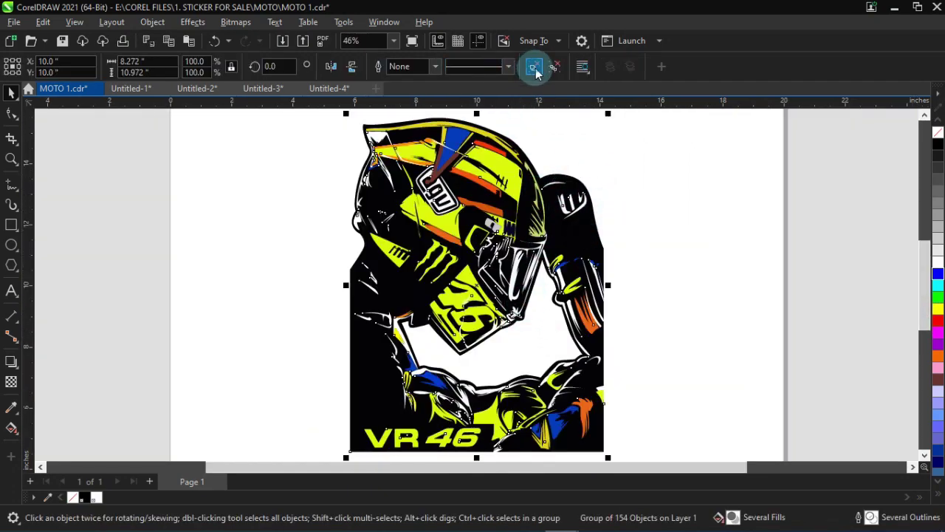
left_click(668, 171)
Try pulling coloured helmet, number panel and suit pieces and the VR 46 lettering away from the rider illustration.
left_click_drag(497, 170, 638, 174)
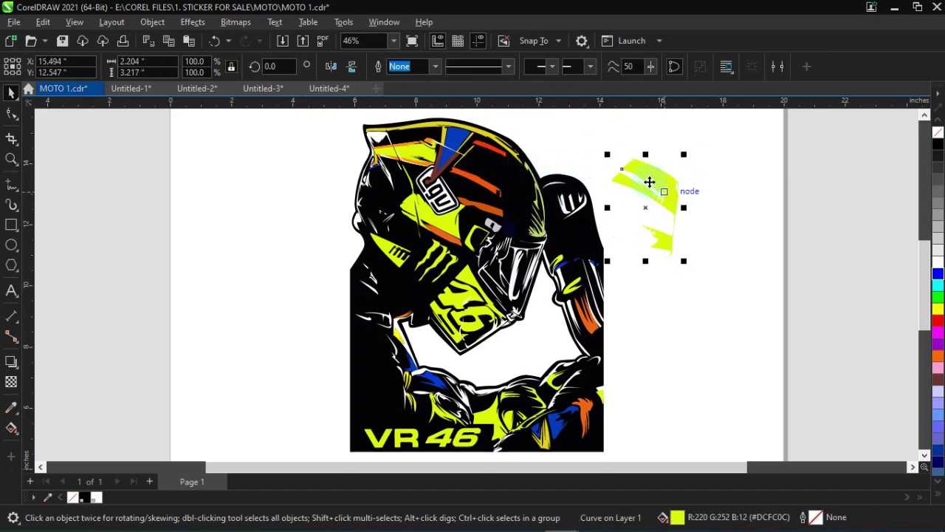
left_click_drag(420, 153, 254, 188)
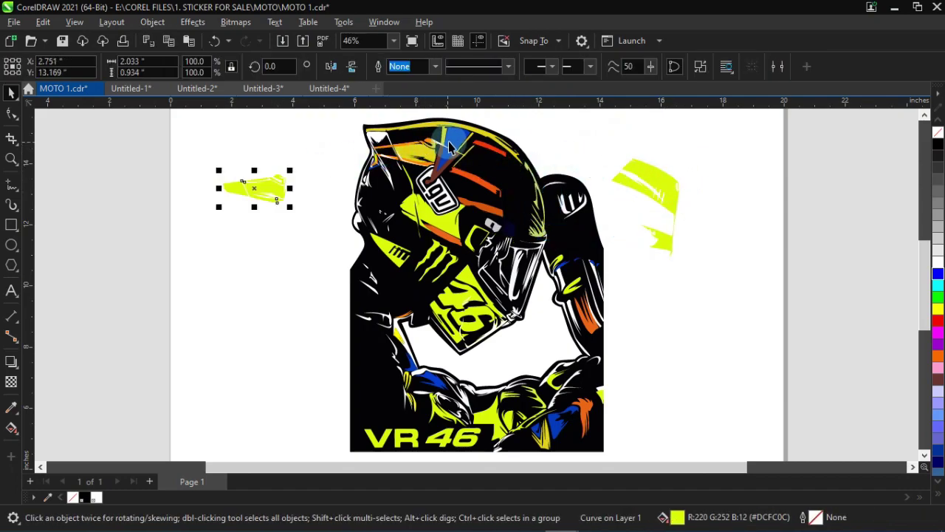
left_click_drag(449, 145, 309, 258)
left_click_drag(476, 211, 738, 317)
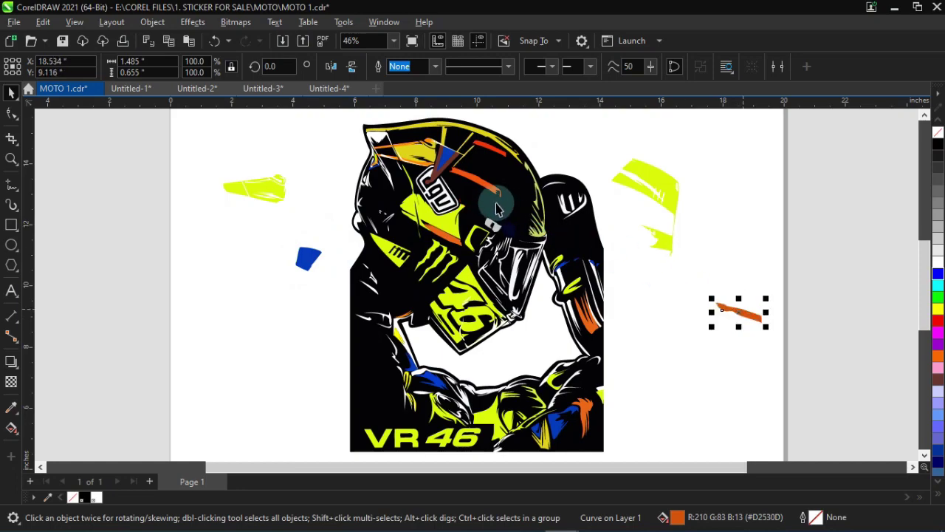
left_click_drag(391, 296, 266, 356)
left_click(495, 369)
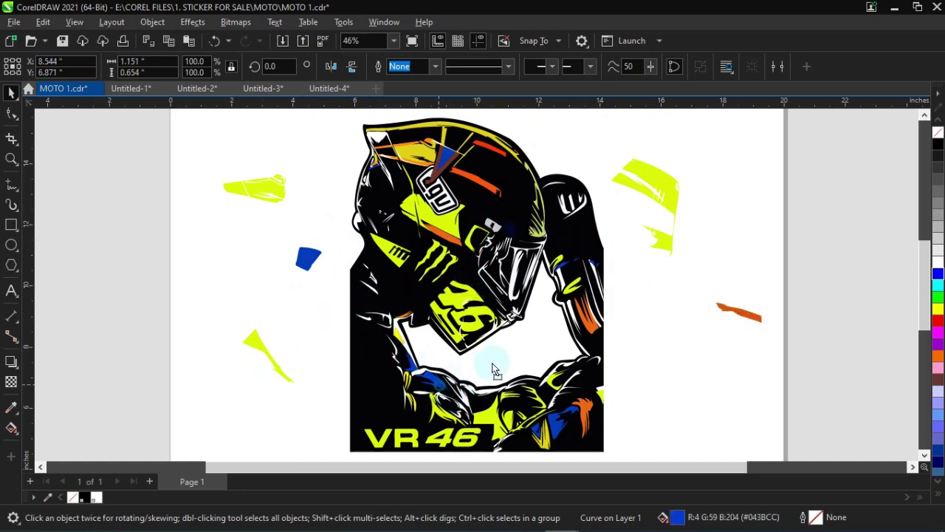
left_click_drag(495, 369, 518, 347)
left_click_drag(443, 438, 253, 413)
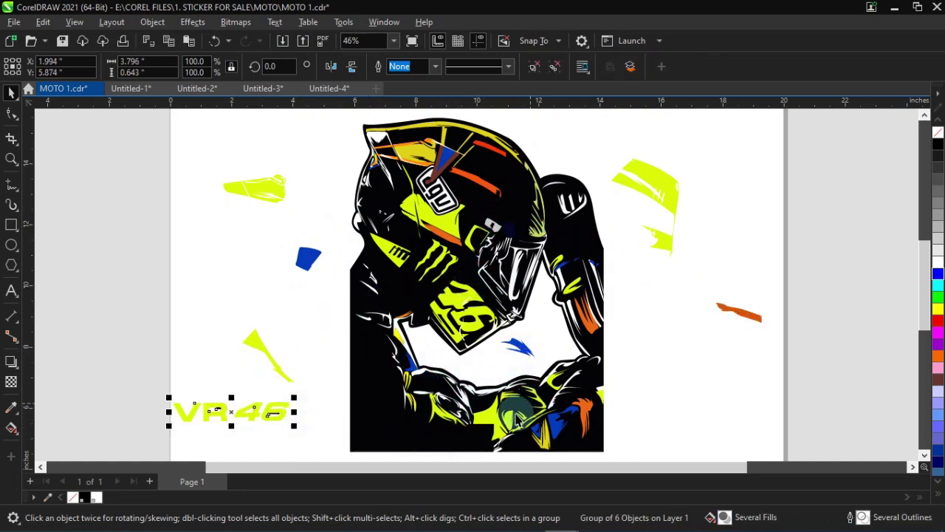
left_click_drag(517, 419, 680, 375)
left_click_drag(559, 421, 674, 442)
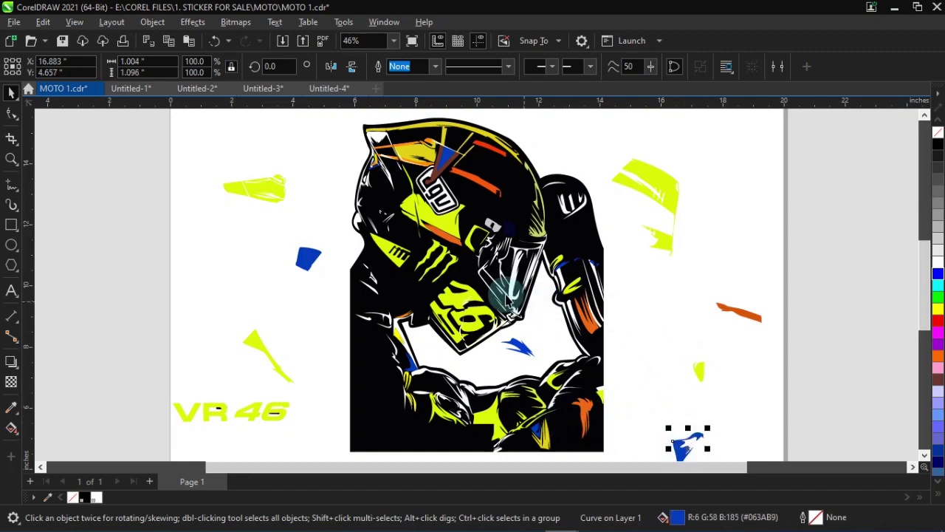
left_click_drag(462, 300, 194, 295)
left_click_drag(432, 214, 385, 435)
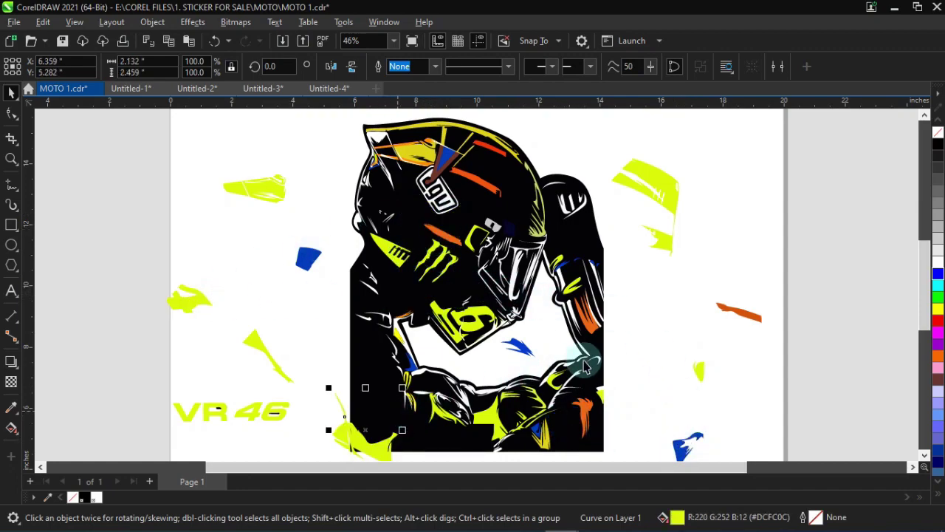
left_click_drag(516, 279, 684, 285)
Undo all the moves of the rider illustration's coloured pieces and lettering.
key("ctrl+z")
key("ctrl+z")
key("ctrl+z")
key("ctrl+z")
key("ctrl+z")
key("ctrl+z")
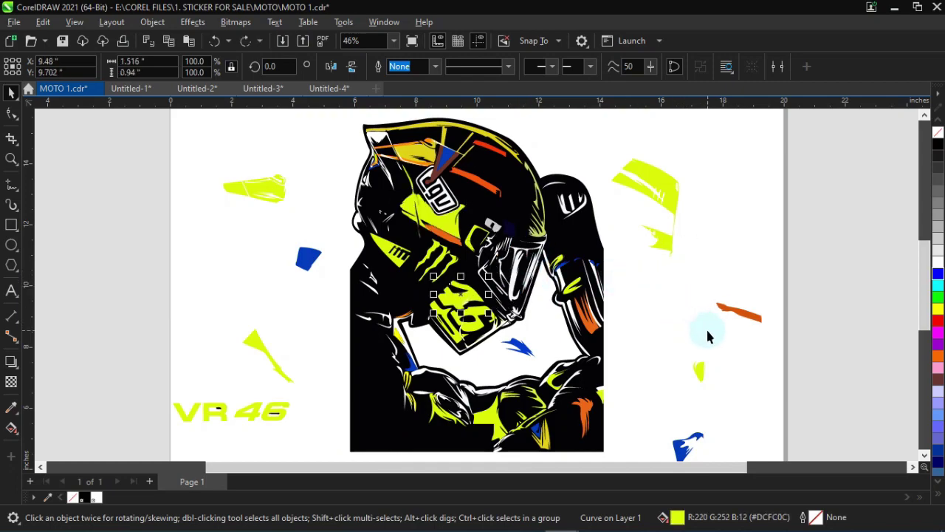
key("ctrl+z")
key("ctrl+z")
key("ctrl+z")
key("ctrl+z")
key("ctrl+z")
key("ctrl+z")
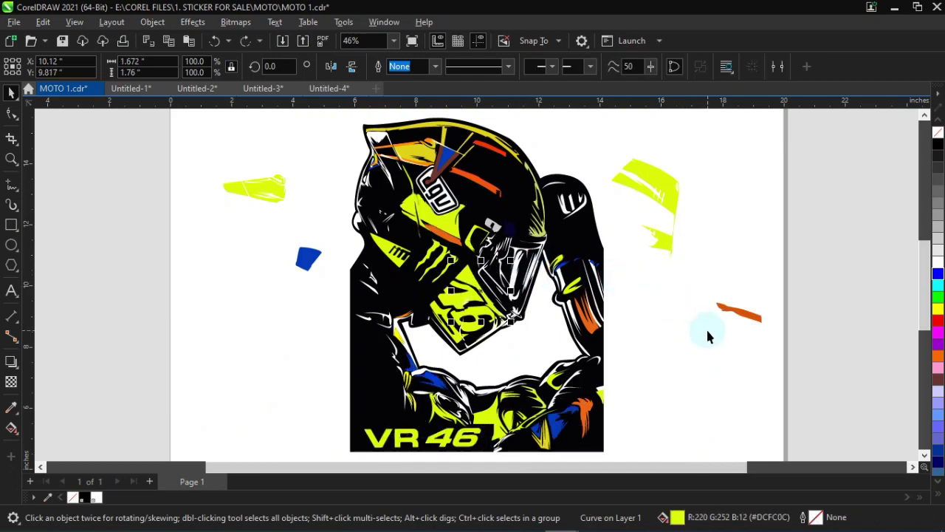
key("ctrl+z")
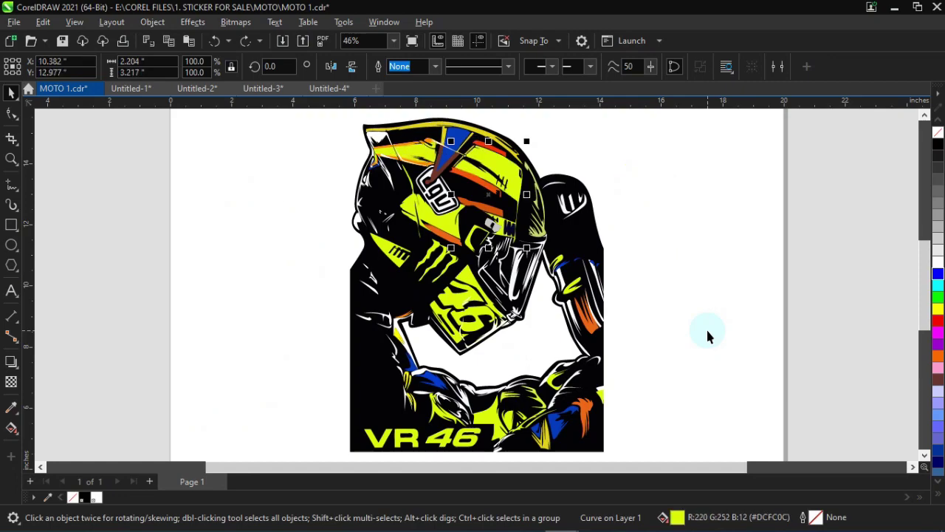
Try moving the black base silhouette out to the left of the rider's coloured pieces and undo the move.
left_click(607, 234)
left_click_drag(587, 237, 302, 237)
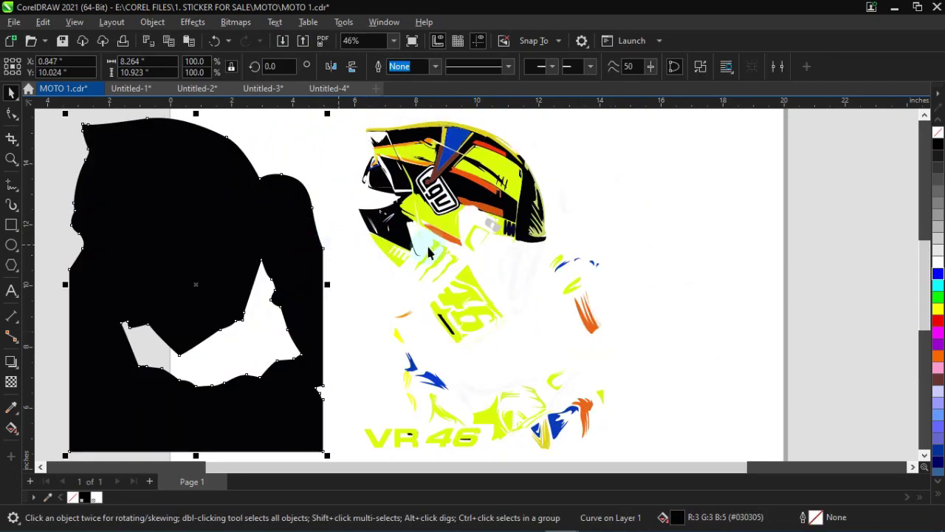
left_click(618, 263)
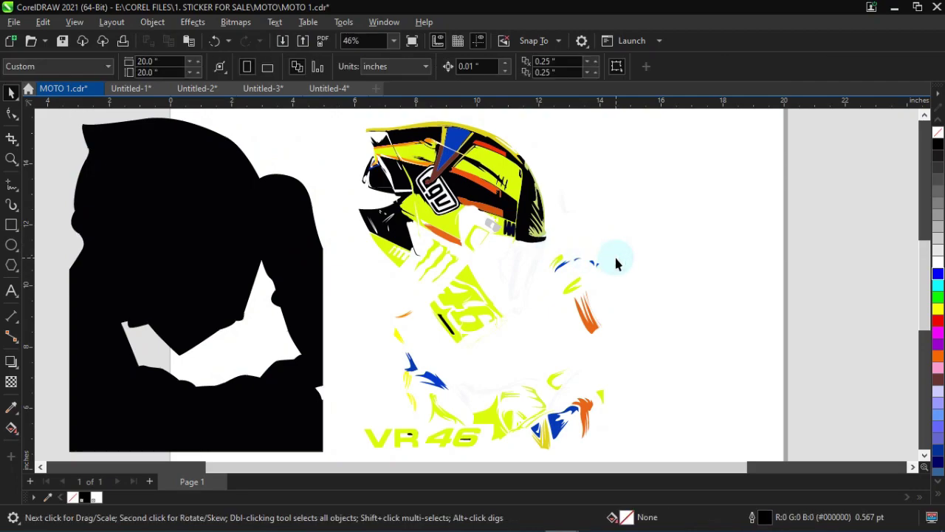
key("ctrl+z")
left_click(663, 272)
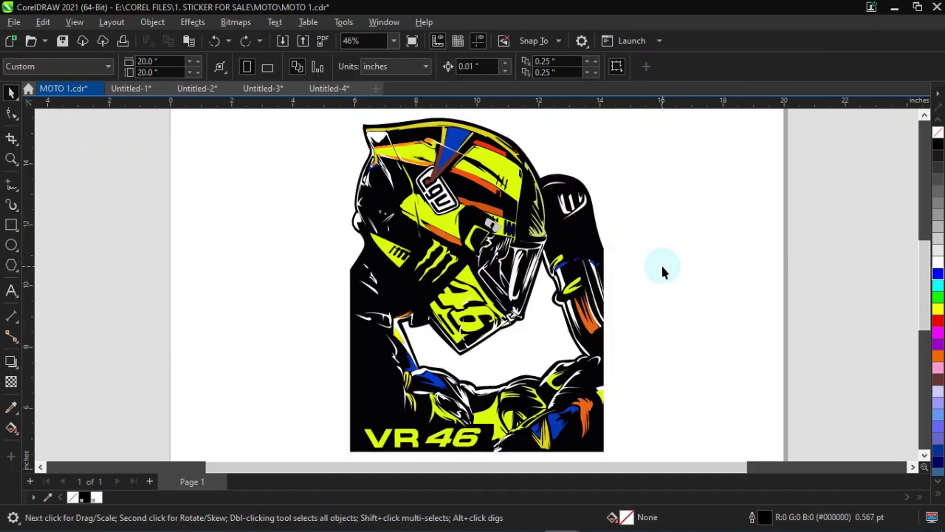